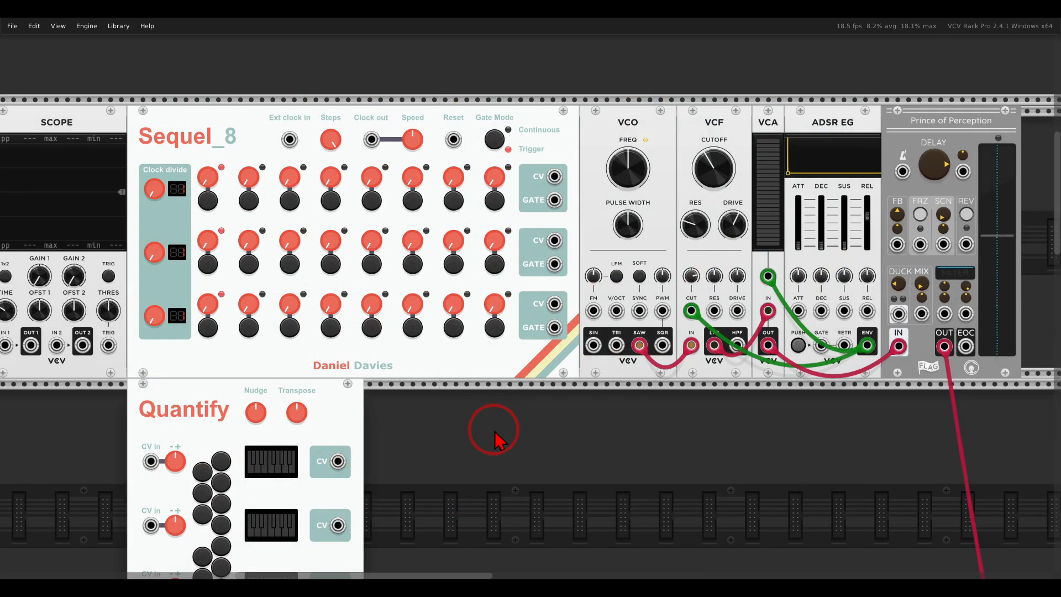
{"action": "mouse_move", "coordinate": [653, 335]}
{"action": "left_mouse_down"}
{"action": "mouse_move", "coordinate": [629, 329]}
{"action": "mouse_move", "coordinate": [643, 357]}
{"action": "mouse_move", "coordinate": [688, 276]}
{"action": "mouse_move", "coordinate": [691, 291]}
{"action": "left_mouse_up"}
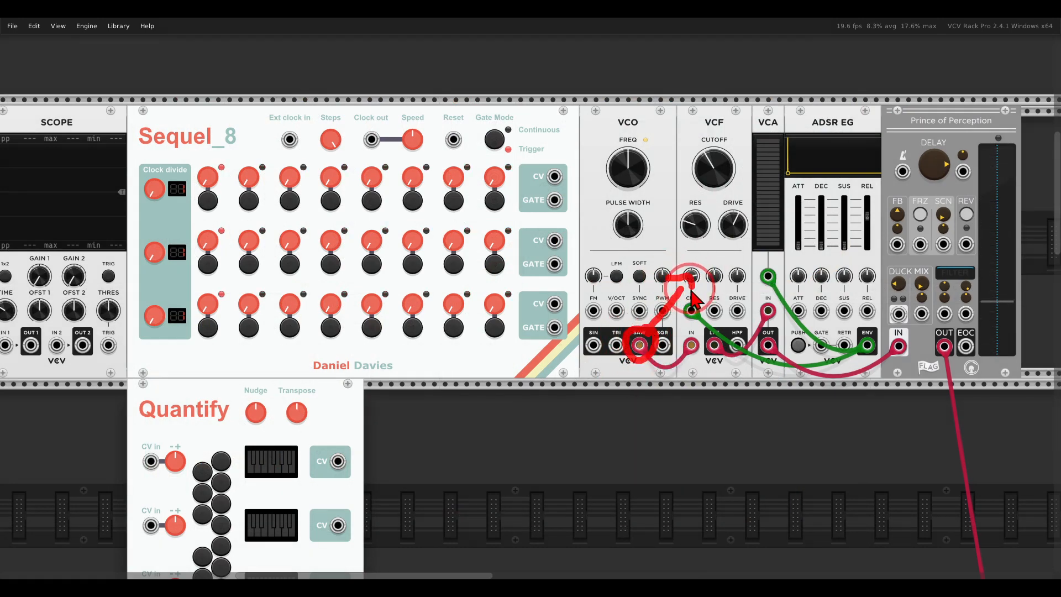
{"action": "mouse_move", "coordinate": [770, 107]}
{"action": "left_mouse_down"}
{"action": "mouse_move", "coordinate": [758, 135]}
{"action": "mouse_move", "coordinate": [789, 130]}
{"action": "mouse_move", "coordinate": [817, 106]}
{"action": "mouse_move", "coordinate": [834, 114]}
{"action": "mouse_move", "coordinate": [795, 119]}
{"action": "mouse_move", "coordinate": [782, 146]}
{"action": "mouse_move", "coordinate": [820, 172]}
{"action": "mouse_move", "coordinate": [754, 207]}
{"action": "mouse_move", "coordinate": [754, 222]}
{"action": "left_mouse_up"}
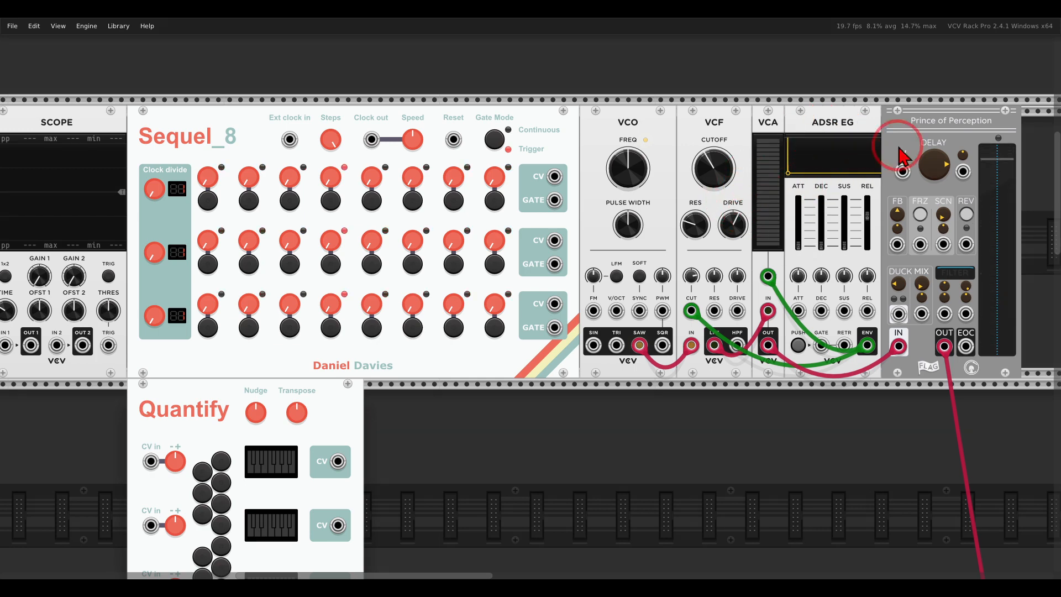
{"action": "mouse_move", "coordinate": [1001, 104]}
{"action": "left_mouse_down"}
{"action": "mouse_move", "coordinate": [946, 162]}
{"action": "mouse_move", "coordinate": [993, 97]}
{"action": "left_mouse_up"}
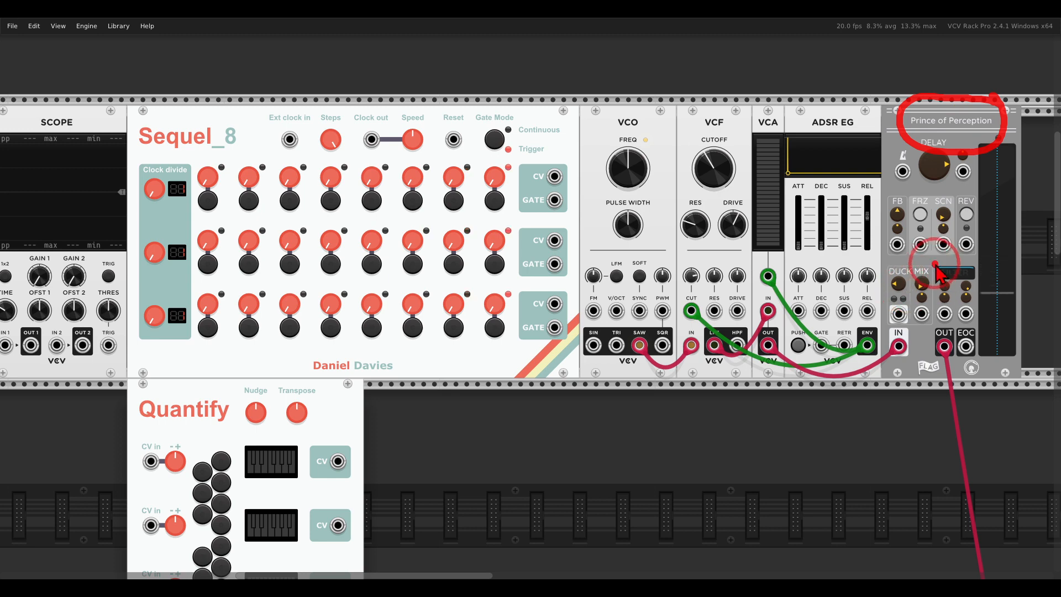
{"action": "mouse_move", "coordinate": [935, 264]}
{"action": "left_mouse_down"}
{"action": "mouse_move", "coordinate": [912, 305]}
{"action": "mouse_move", "coordinate": [932, 266]}
{"action": "left_mouse_up"}
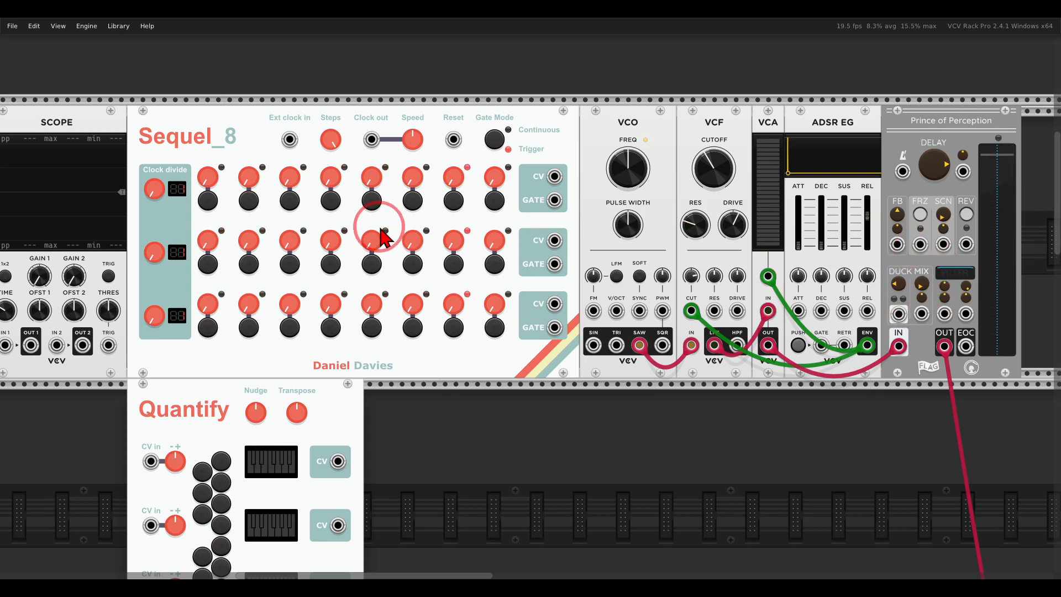
{"action": "mouse_move", "coordinate": [157, 164]}
{"action": "left_mouse_down"}
{"action": "mouse_move", "coordinate": [141, 202]}
{"action": "mouse_move", "coordinate": [332, 213]}
{"action": "mouse_move", "coordinate": [184, 163]}
{"action": "left_mouse_up"}
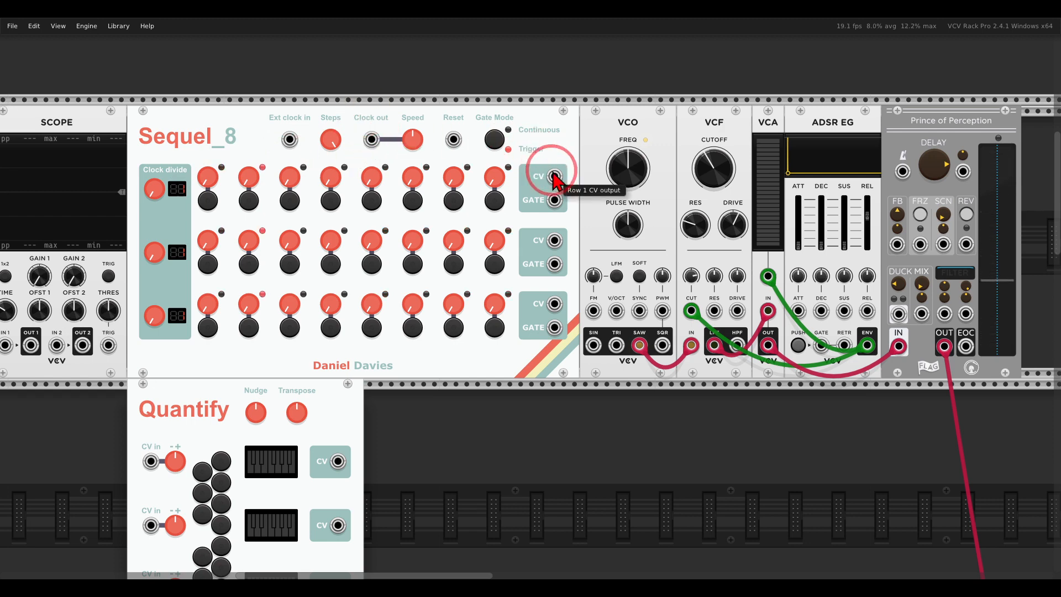
Patch Sequel_8's row 1 CV output to the VCO's V/OCT input and its row 1 gate output to the ADSR EG's gate input.
{"action": "left_click_drag", "start_coordinate": [554, 177], "coordinate": [616, 311]}
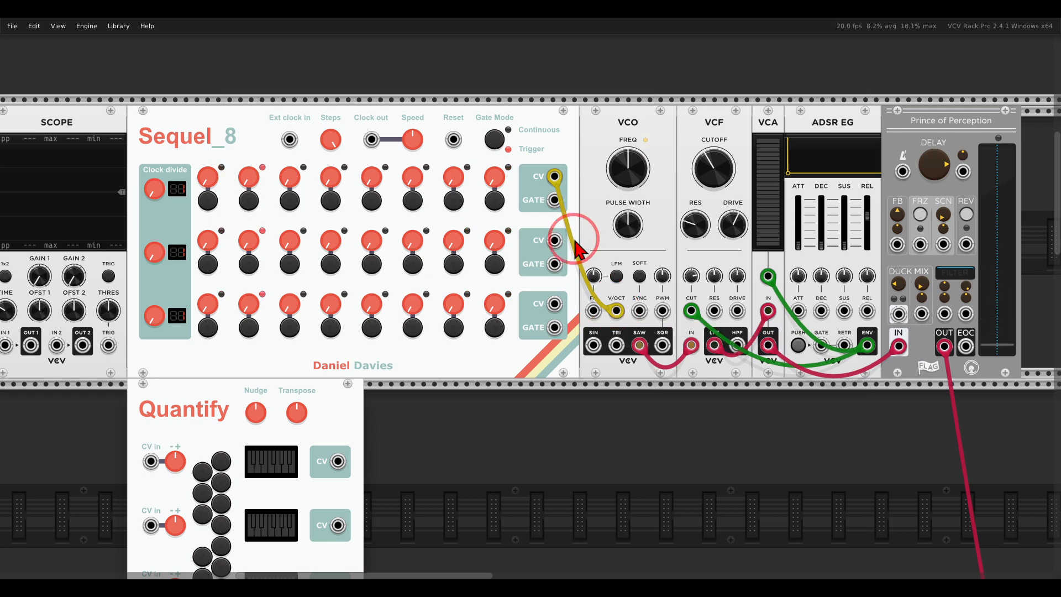
{"action": "left_click_drag", "start_coordinate": [554, 200], "coordinate": [821, 346]}
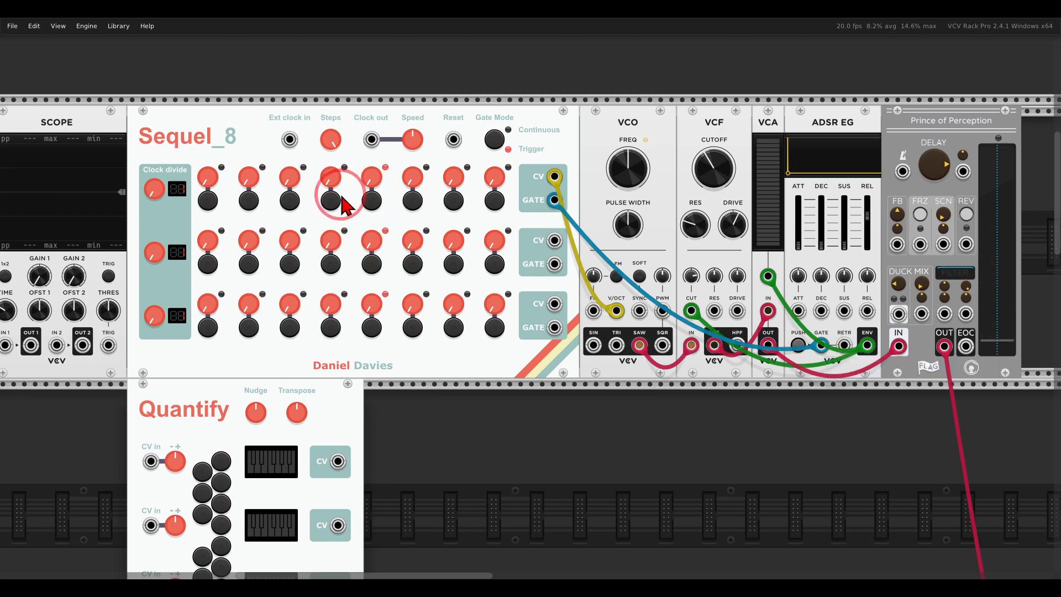
Turn on the row 1 gates for steps 1, 3, 4, 5 and 7 on Sequel_8.
{"action": "left_click", "coordinate": [209, 202]}
{"action": "left_click", "coordinate": [209, 202]}
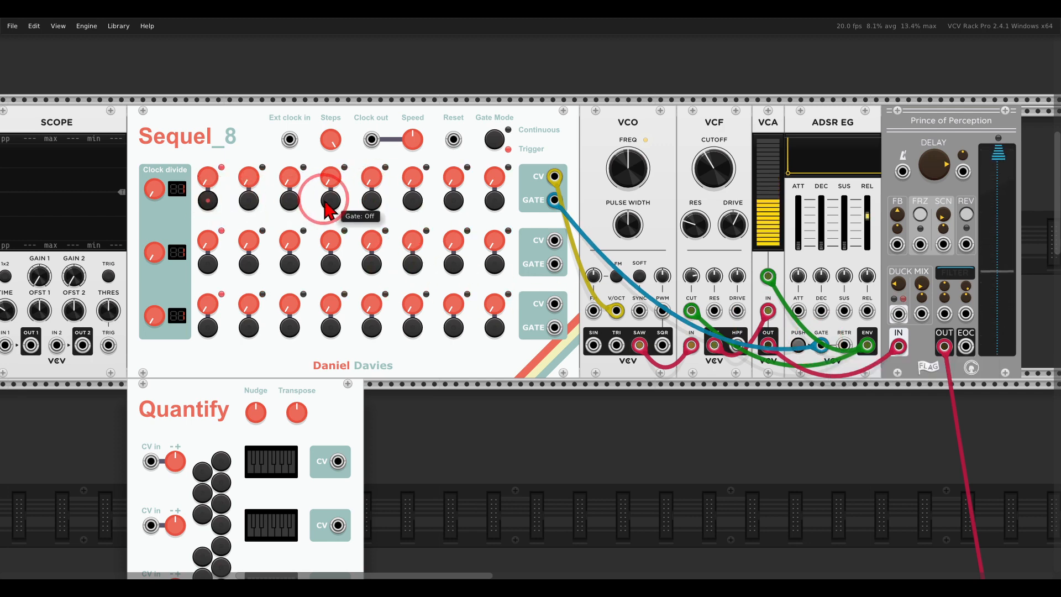
{"action": "left_click", "coordinate": [328, 202]}
{"action": "left_click", "coordinate": [291, 202]}
{"action": "left_click", "coordinate": [369, 202]}
{"action": "left_click", "coordinate": [453, 201]}
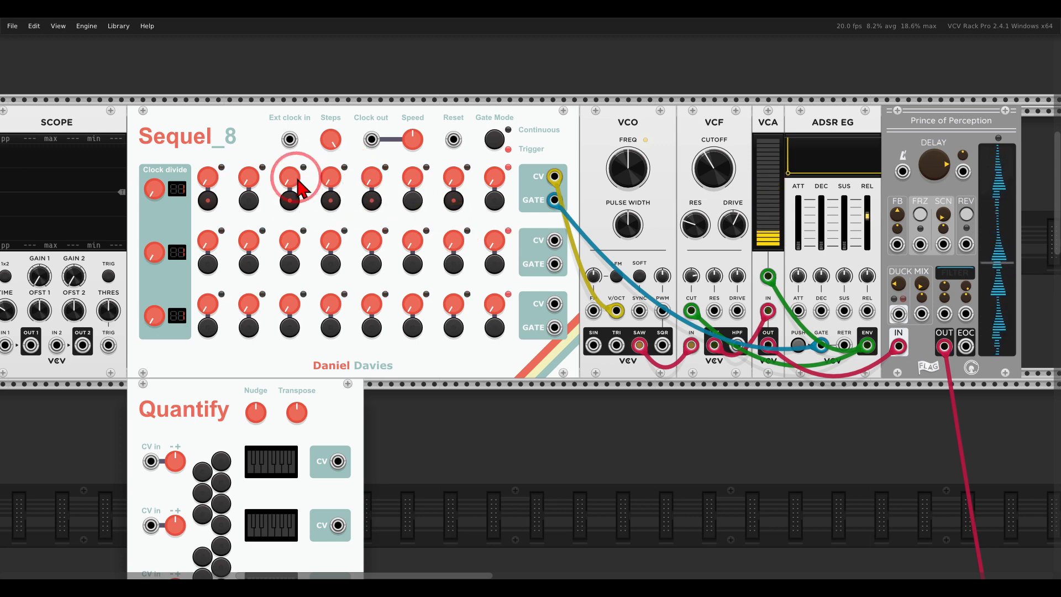
Raise the row 1 CV knobs of steps 3, 4, 5 and 7 by different amounts to form a melody.
{"action": "left_click_drag", "start_coordinate": [294, 178], "coordinate": [323, 136]}
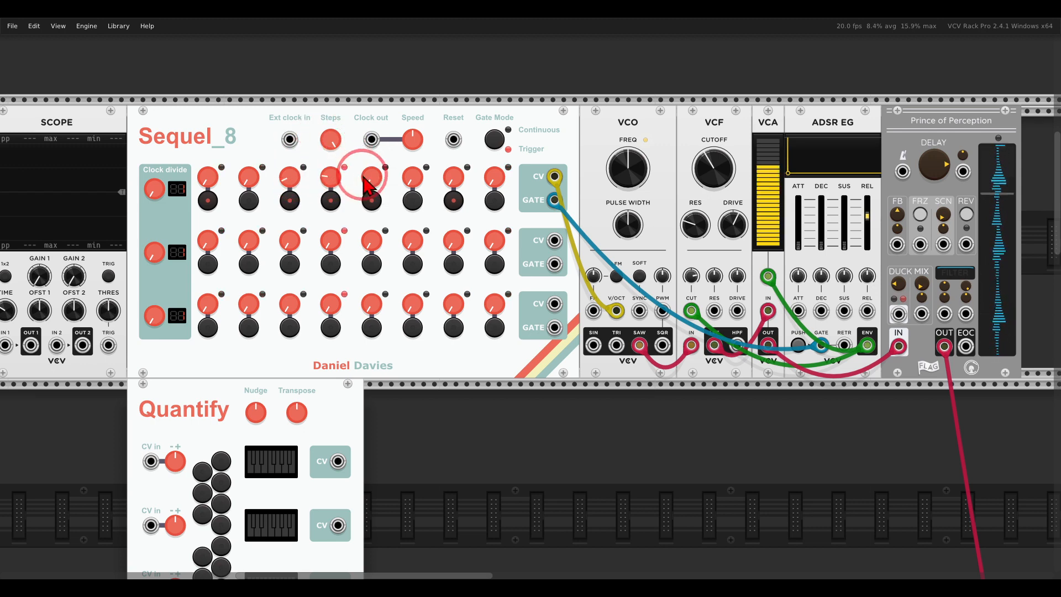
{"action": "left_click_drag", "start_coordinate": [362, 176], "coordinate": [364, 159]}
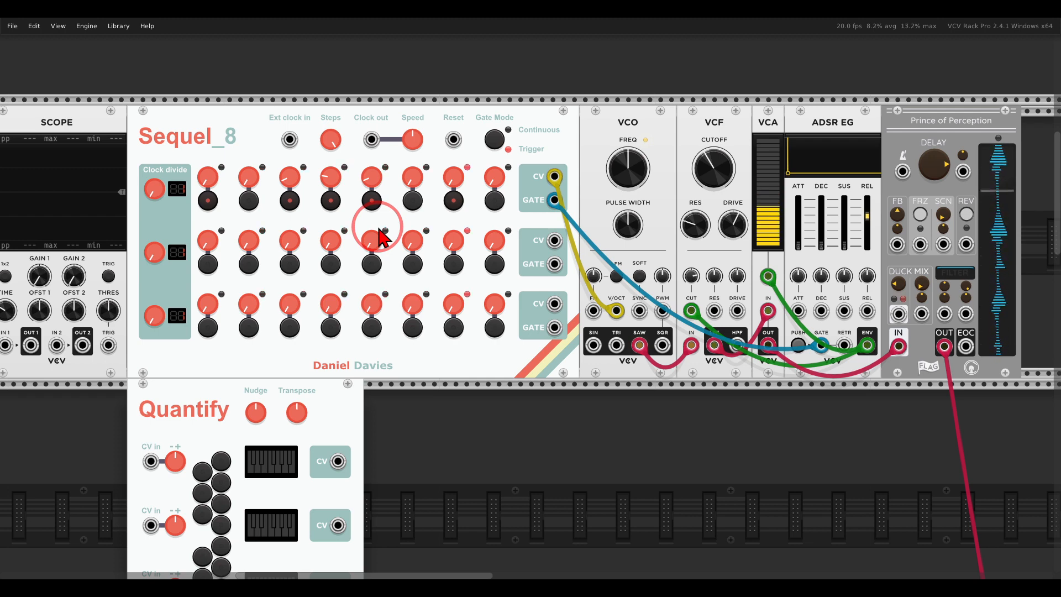
{"action": "left_click_drag", "start_coordinate": [454, 181], "coordinate": [436, 151]}
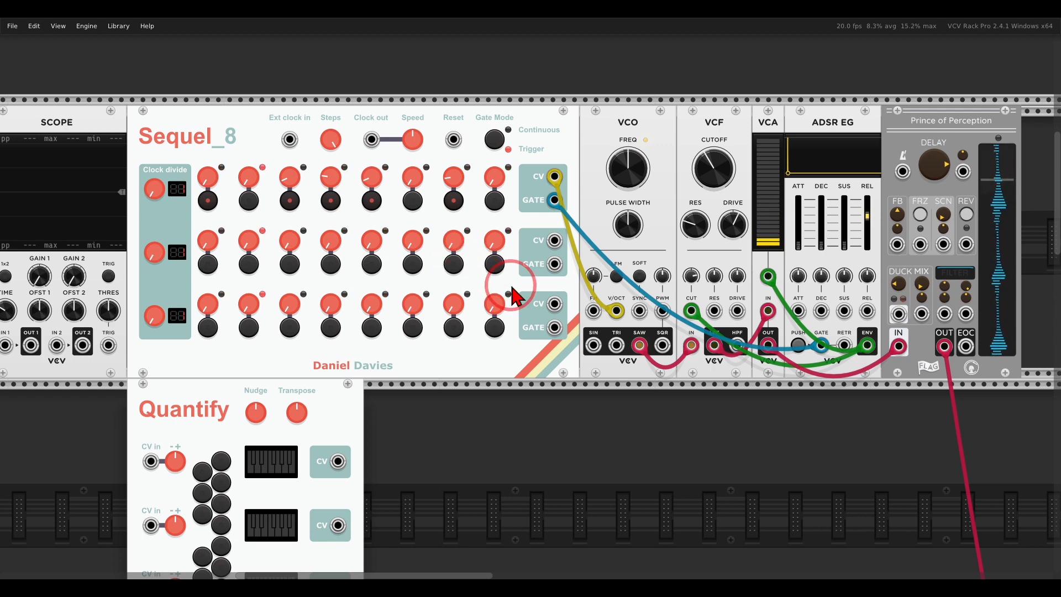
Shift the voice modules along the rack to make room and place Quantify between Sequel_8 and the VCO.
{"action": "scroll", "coordinate": [511, 287], "scroll_direction": "down", "scroll_amount": 2}
{"action": "left_click_drag", "start_coordinate": [597, 383], "coordinate": [494, 364]}
{"action": "left_click_drag", "start_coordinate": [864, 199], "coordinate": [506, 159]}
{"action": "left_click_drag", "start_coordinate": [514, 159], "coordinate": [689, 157]}
{"action": "left_click", "coordinate": [589, 124]}
{"action": "mouse_move", "coordinate": [178, 349]}
{"action": "left_mouse_down"}
{"action": "mouse_move", "coordinate": [497, 157]}
{"action": "mouse_move", "coordinate": [456, 178]}
{"action": "mouse_move", "coordinate": [493, 329]}
{"action": "mouse_move", "coordinate": [522, 166]}
{"action": "mouse_move", "coordinate": [454, 124]}
{"action": "mouse_move", "coordinate": [429, 166]}
{"action": "mouse_move", "coordinate": [442, 167]}
{"action": "left_mouse_up"}
{"action": "scroll", "coordinate": [479, 239], "scroll_direction": "up", "scroll_amount": 2}
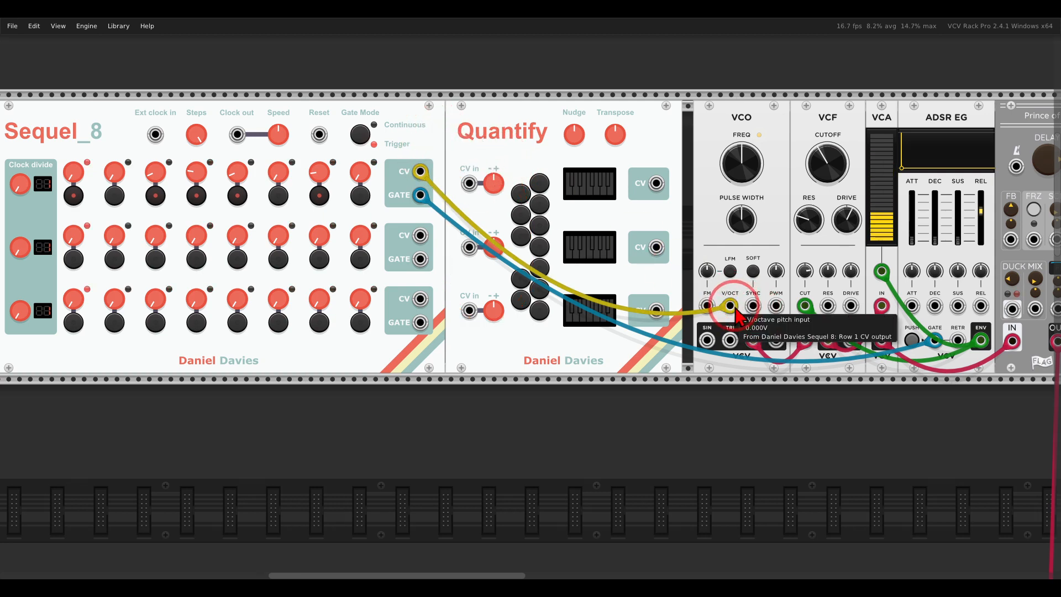
Reroute Sequel_8's row 1 CV into Quantify's first CV input and patch Quantify's CV 1 output to the VCO's V/OCT input.
{"action": "left_click_drag", "start_coordinate": [730, 306], "coordinate": [469, 183]}
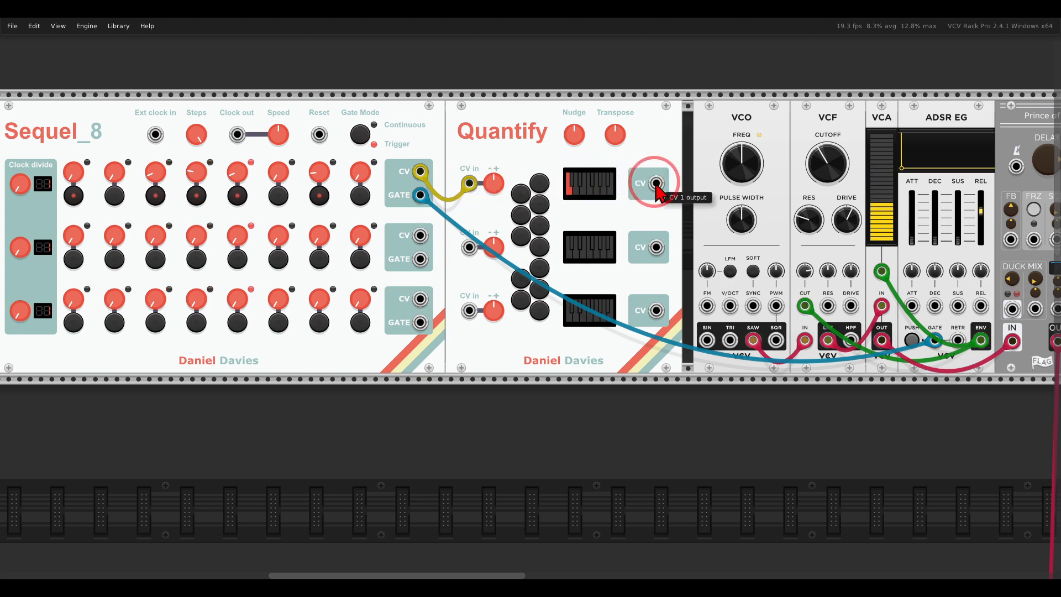
{"action": "left_click_drag", "start_coordinate": [657, 185], "coordinate": [729, 305]}
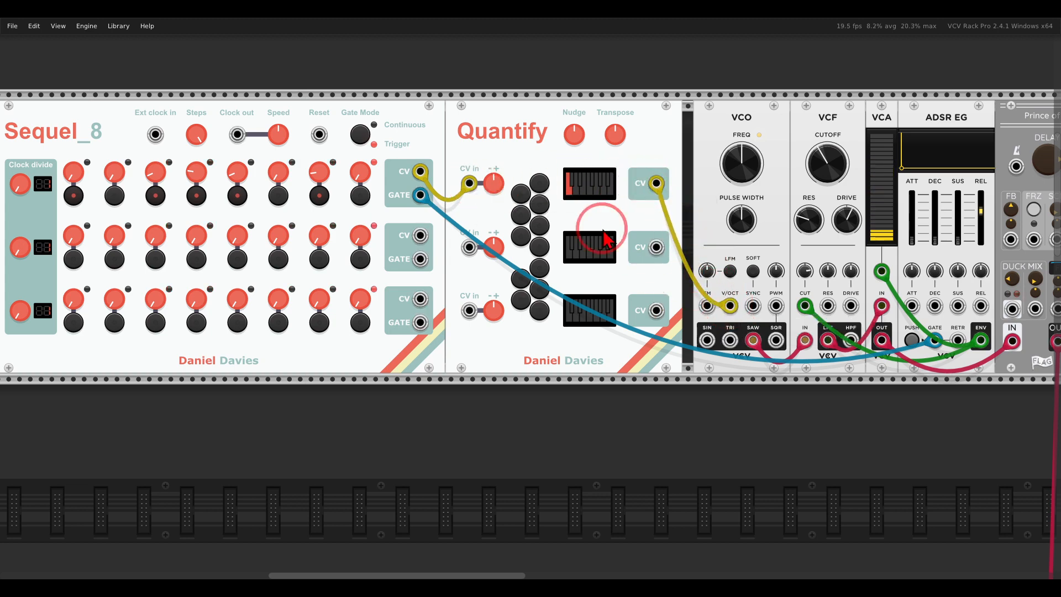
Enable the notes C, F, G and A# on Quantify and set its first attenuverter to 0.43373.
{"action": "left_click", "coordinate": [540, 310]}
{"action": "left_click", "coordinate": [539, 247]}
{"action": "left_click", "coordinate": [539, 226]}
{"action": "left_click", "coordinate": [521, 193]}
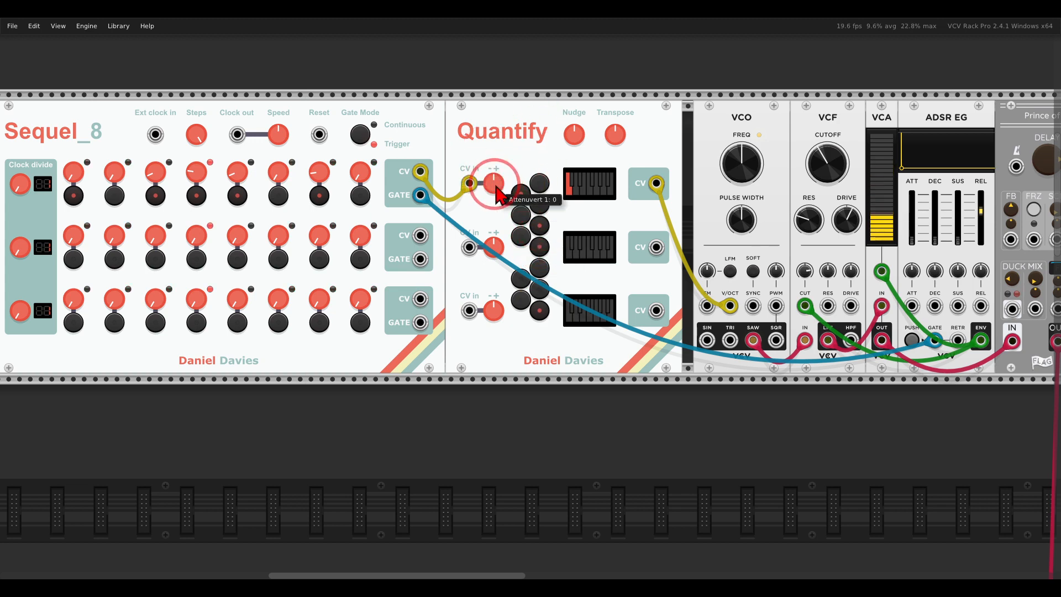
{"action": "left_click_drag", "start_coordinate": [496, 187], "coordinate": [469, 151]}
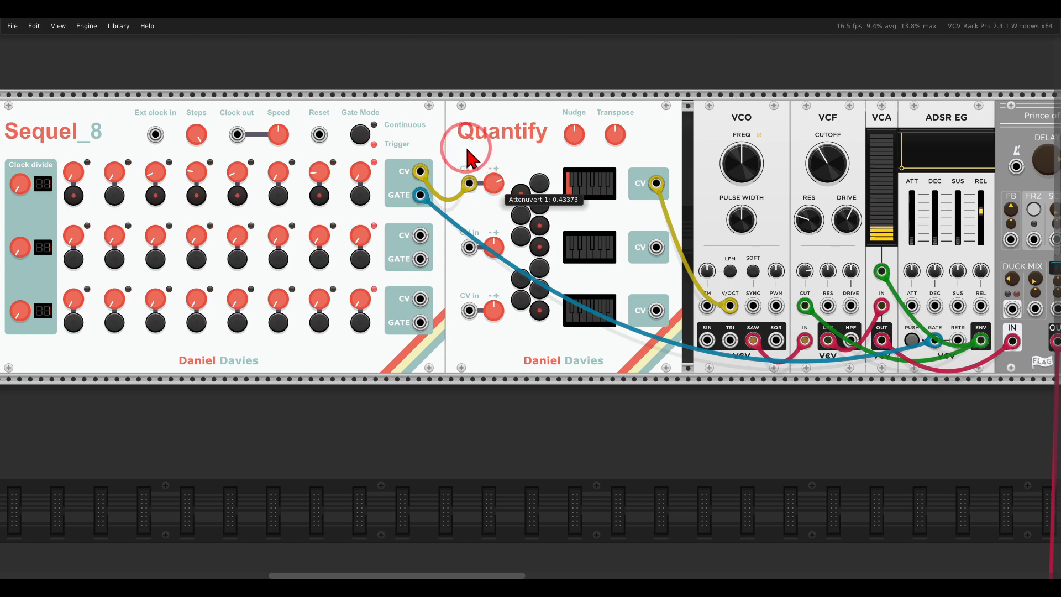
Increase Sequel_8's internal clock speed.
{"action": "left_click_drag", "start_coordinate": [450, 146], "coordinate": [515, 146]}
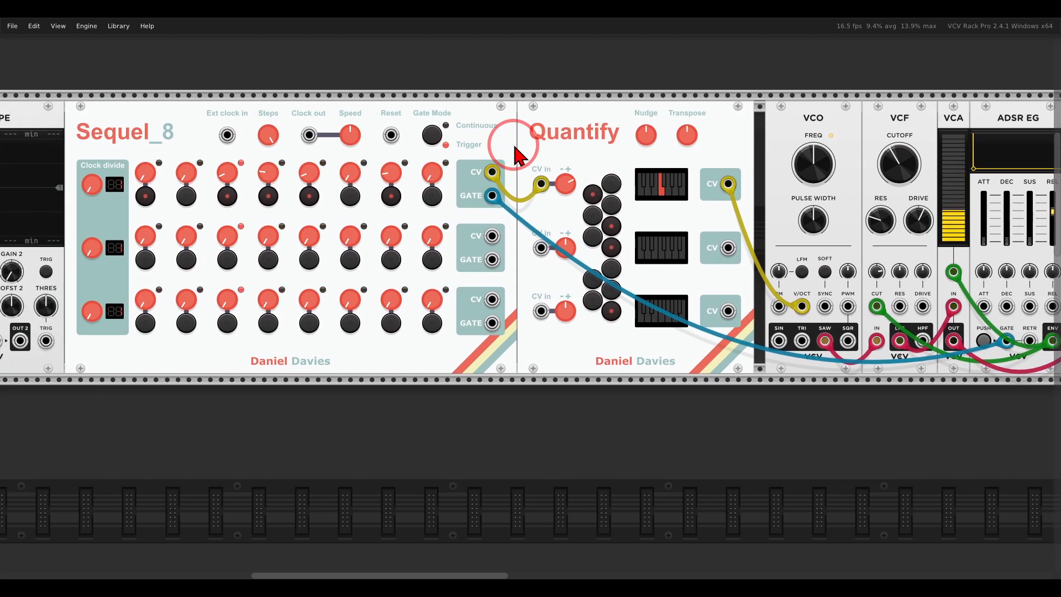
{"action": "left_click_drag", "start_coordinate": [349, 135], "coordinate": [313, 85]}
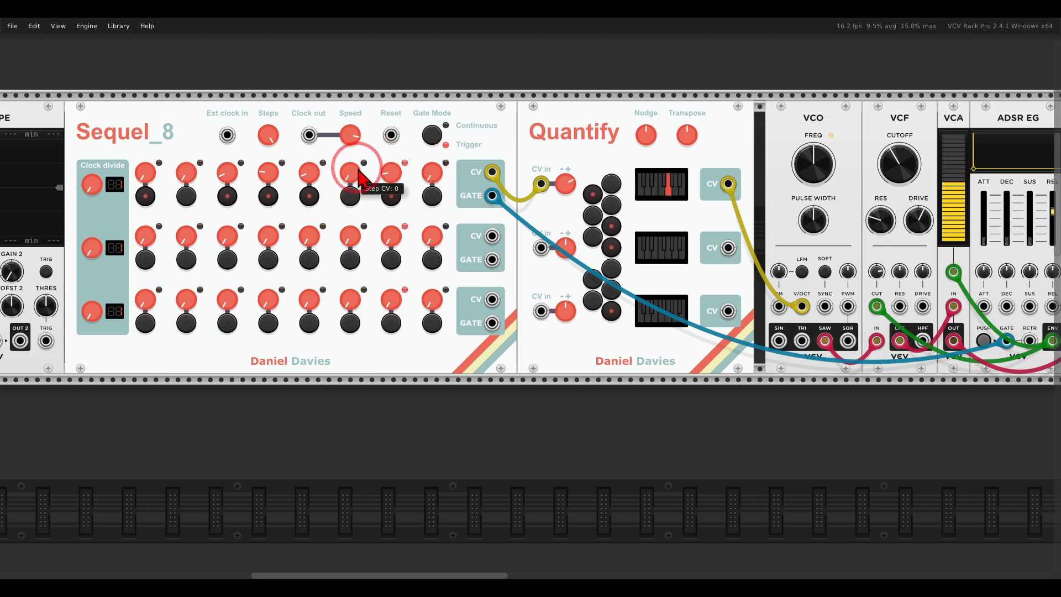
{"action": "mouse_move", "coordinate": [354, 187]}
{"action": "left_mouse_down"}
{"action": "mouse_move", "coordinate": [346, 165]}
{"action": "mouse_move", "coordinate": [351, 184]}
{"action": "left_mouse_up"}
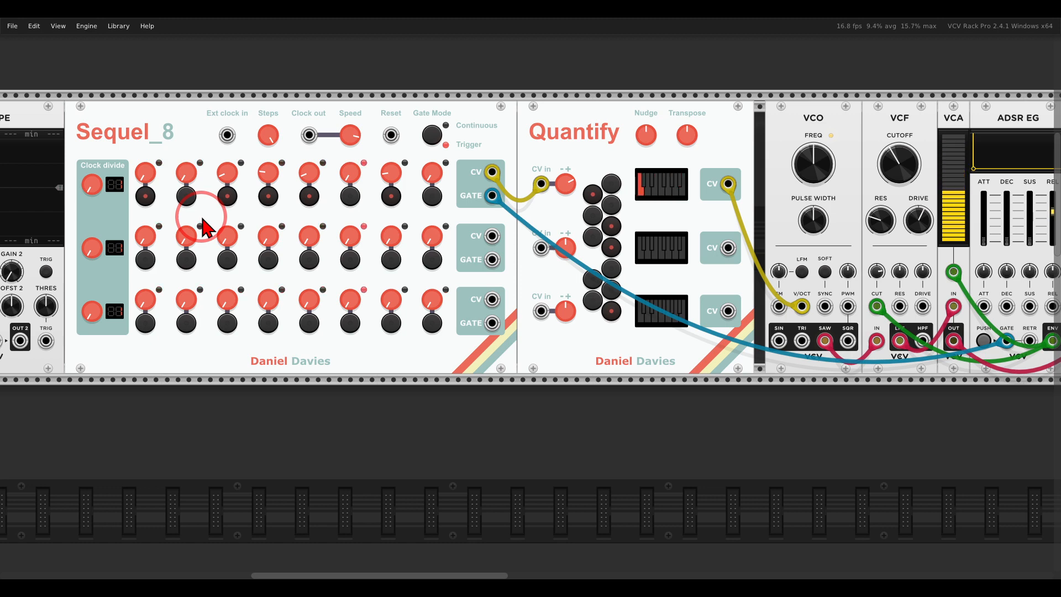
Shorten the ADSR EG's release to about 79 ms and lengthen it again.
{"action": "left_click_drag", "start_coordinate": [616, 310], "coordinate": [344, 311]}
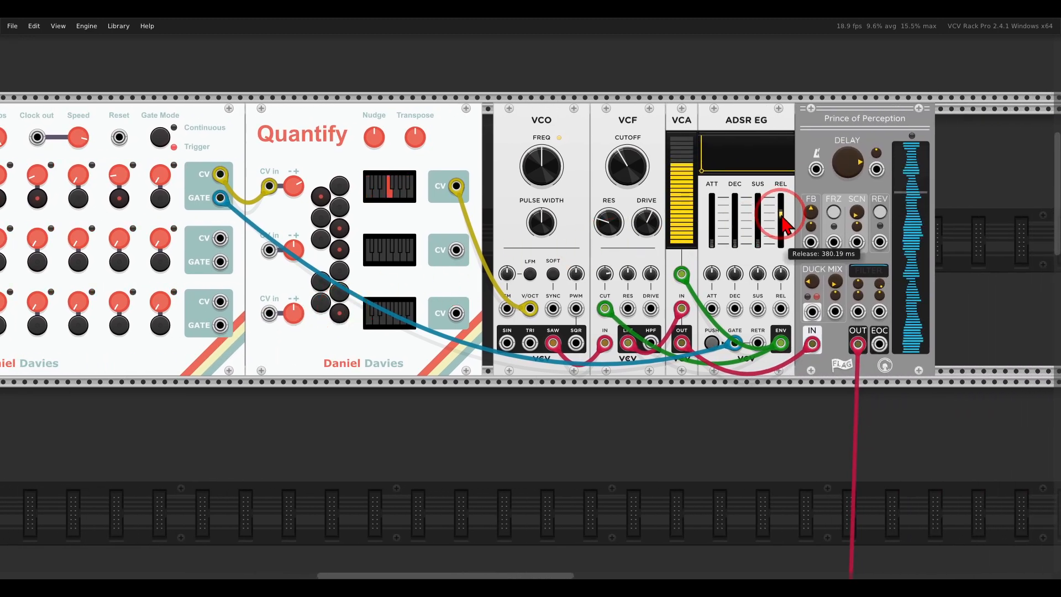
{"action": "left_click_drag", "start_coordinate": [781, 216], "coordinate": [780, 243]}
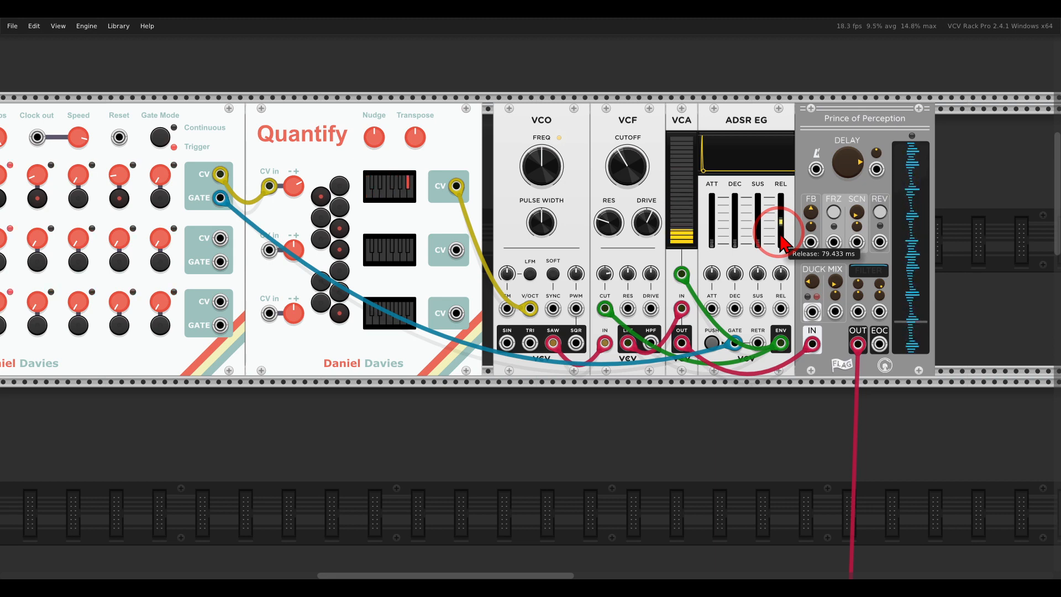
{"action": "left_click_drag", "start_coordinate": [782, 243], "coordinate": [762, 207]}
Toggle the Sample and hold setting of Sequel_8.
{"action": "left_click_drag", "start_coordinate": [360, 209], "coordinate": [760, 220]}
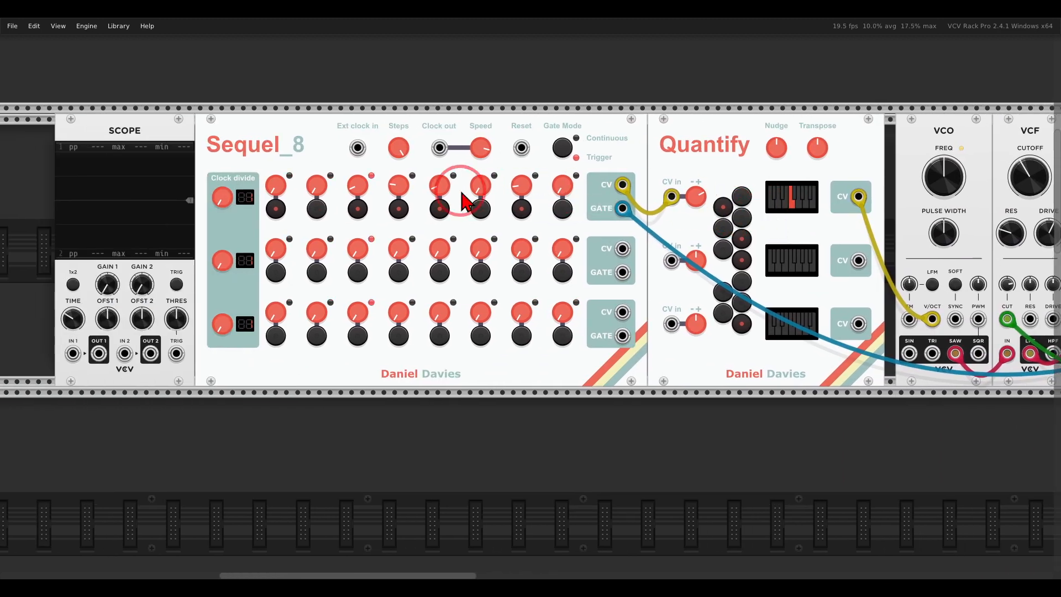
{"action": "right_click", "coordinate": [336, 147]}
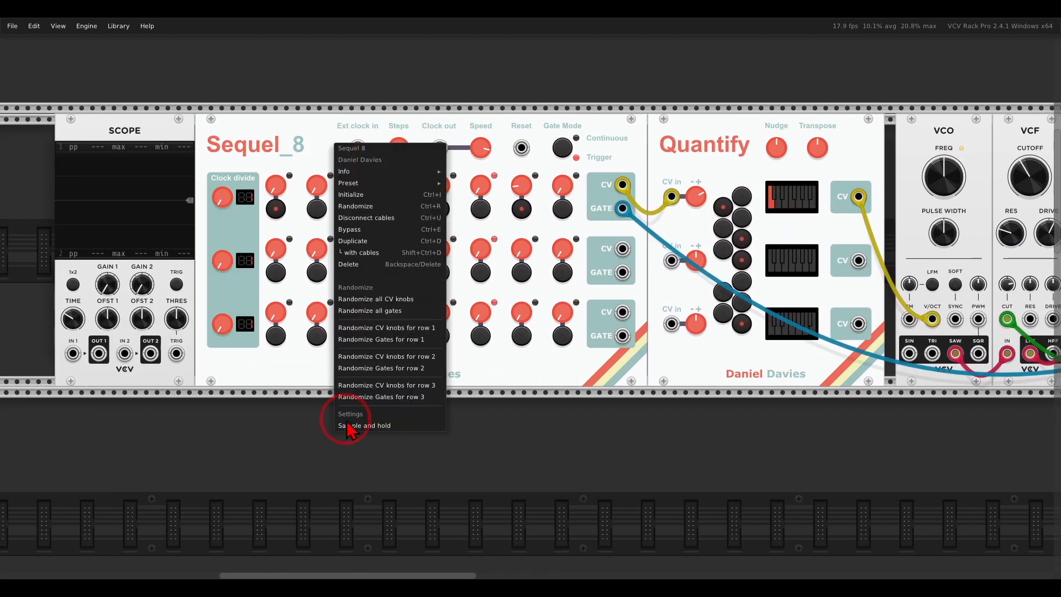
{"action": "left_click", "coordinate": [386, 425]}
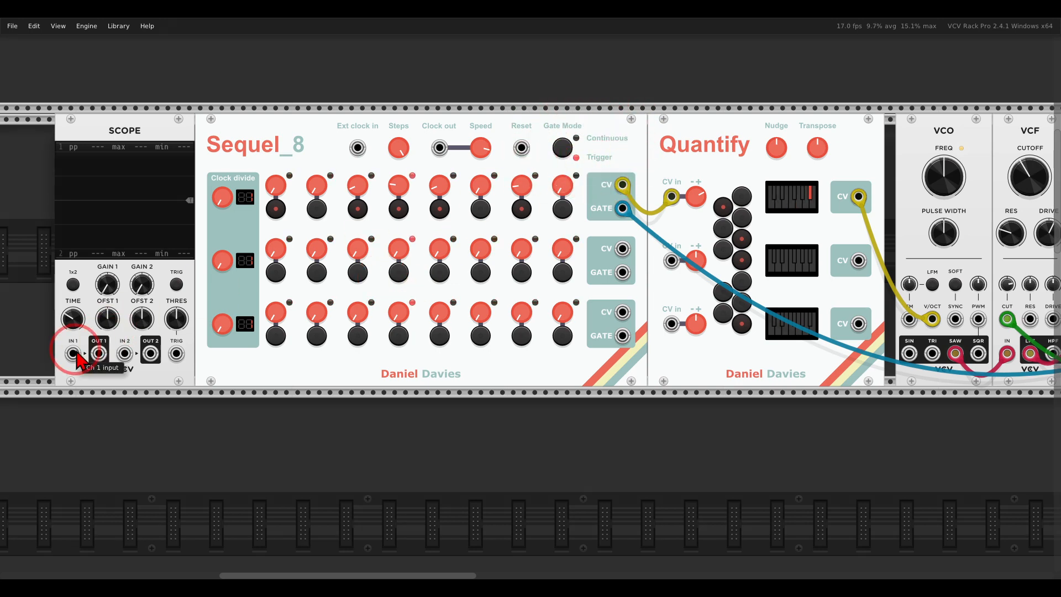
Patch Sequel_8's row 1 gate output into the Scope's IN 1.
{"action": "mouse_move", "coordinate": [73, 353]}
{"action": "left_mouse_down"}
{"action": "mouse_move", "coordinate": [464, 331]}
{"action": "mouse_move", "coordinate": [622, 208]}
{"action": "left_mouse_up"}
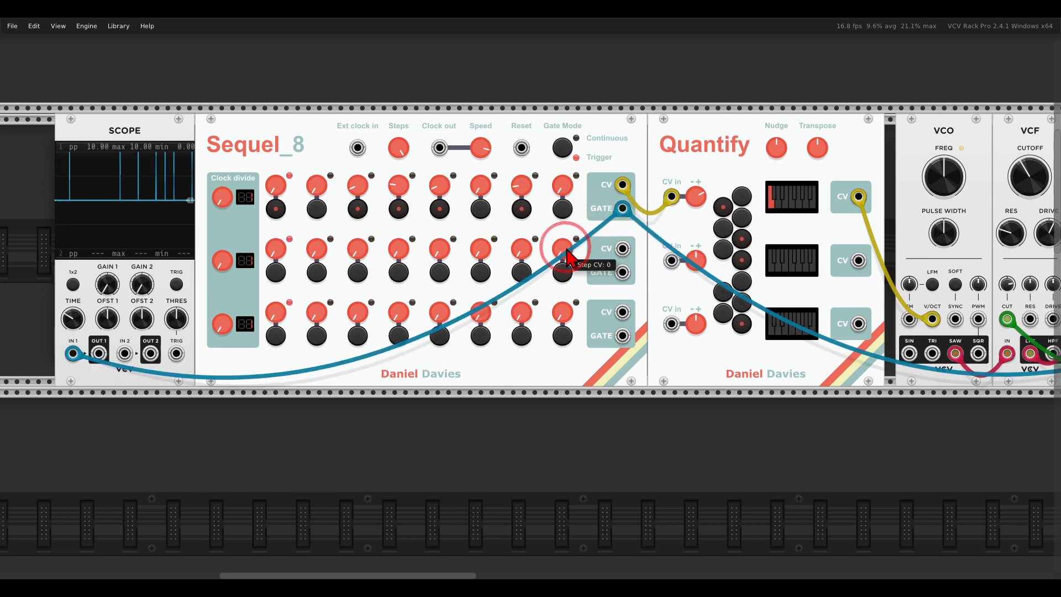
{"action": "scroll", "coordinate": [569, 257], "scroll_direction": "right", "scroll_amount": 5}
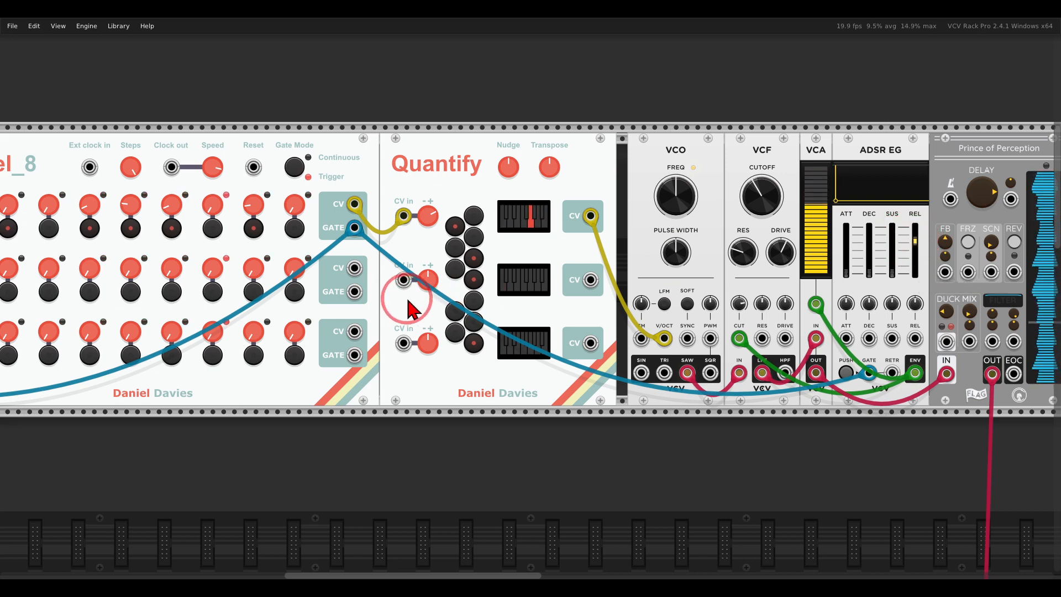
{"action": "left_click_drag", "start_coordinate": [408, 300], "coordinate": [654, 273]}
Switch Sequel_8's gate mode to Continuous and raise the ADSR EG's sustain.
{"action": "left_click", "coordinate": [532, 142]}
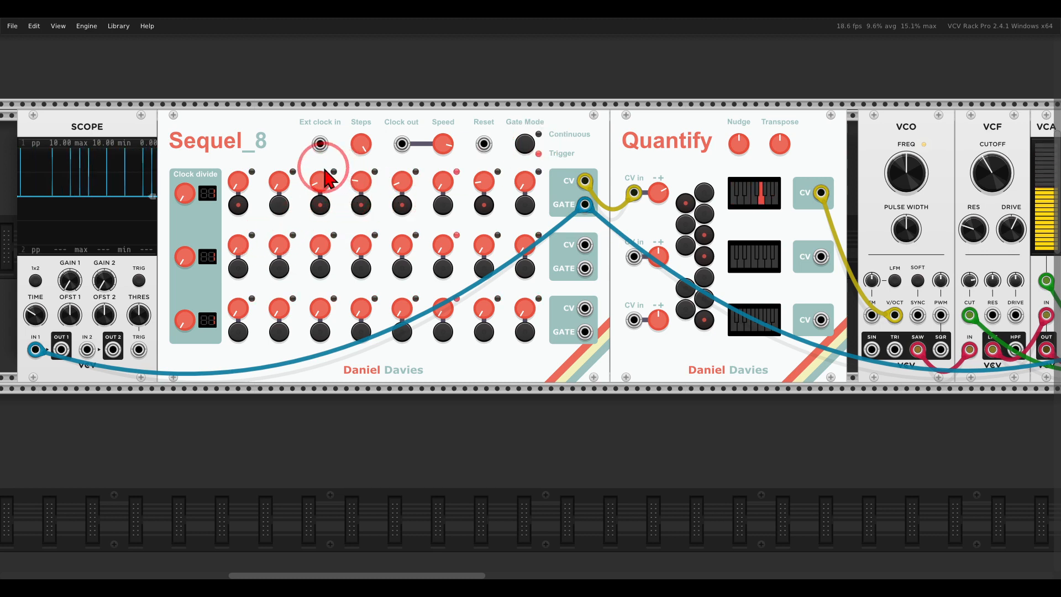
{"action": "left_click_drag", "start_coordinate": [320, 145], "coordinate": [411, 175]}
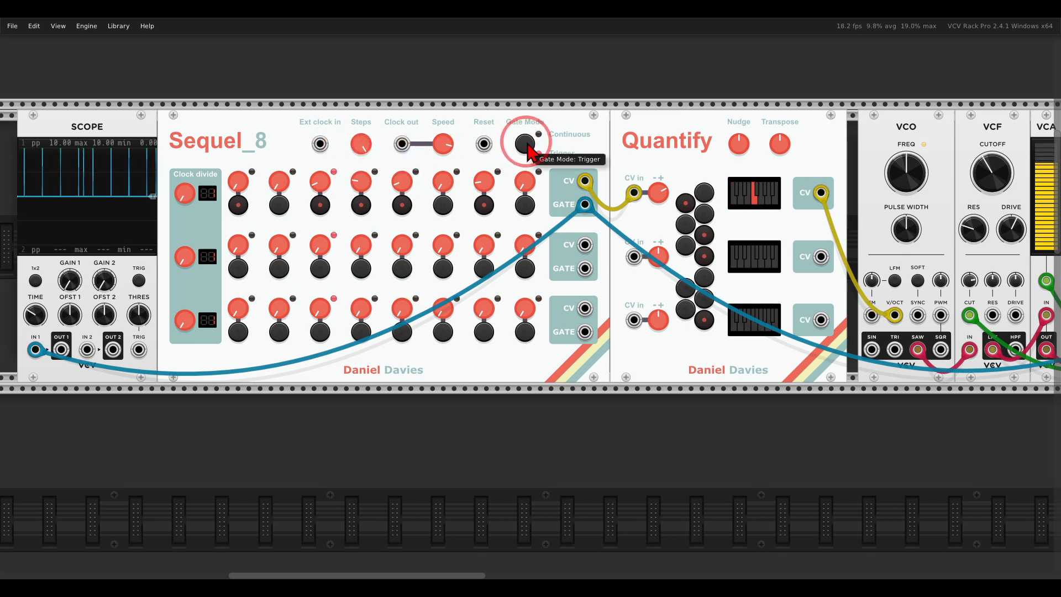
{"action": "left_click", "coordinate": [524, 143]}
{"action": "left_click_drag", "start_coordinate": [734, 205], "coordinate": [448, 216]}
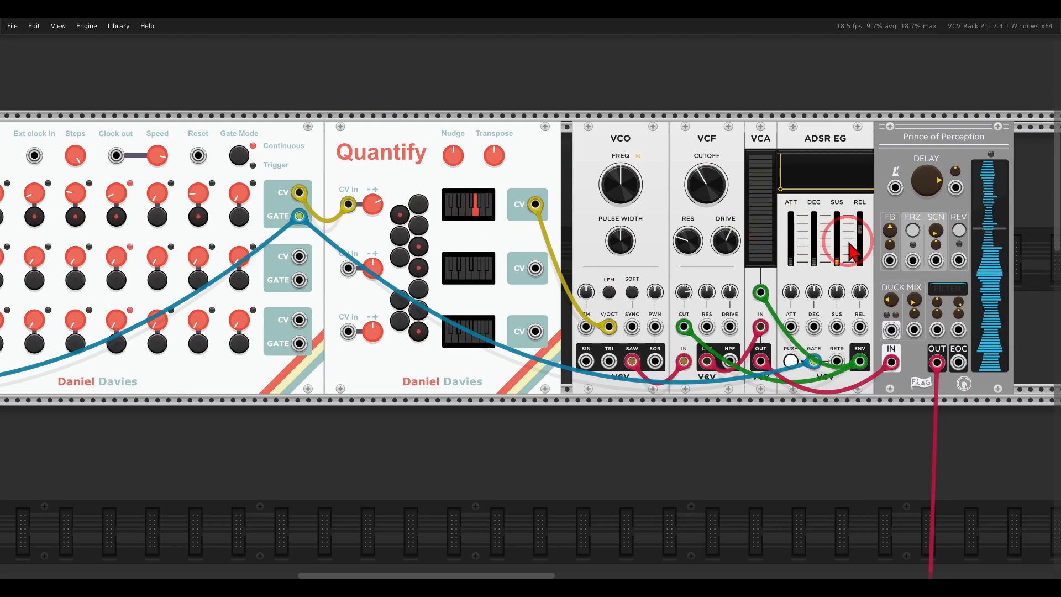
{"action": "left_click_drag", "start_coordinate": [843, 263], "coordinate": [833, 135]}
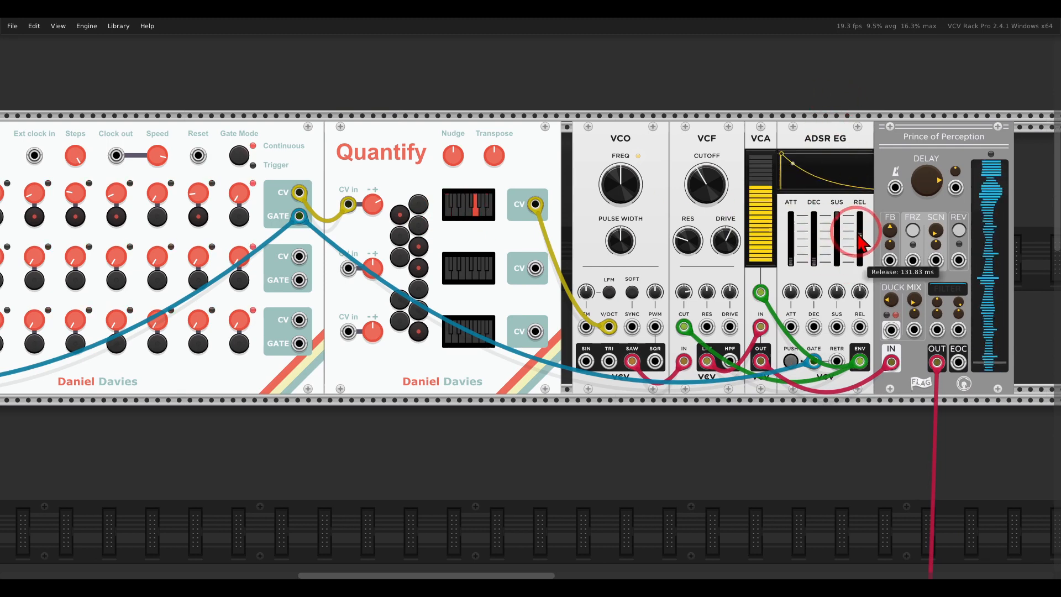
{"action": "left_click_drag", "start_coordinate": [332, 215], "coordinate": [646, 205]}
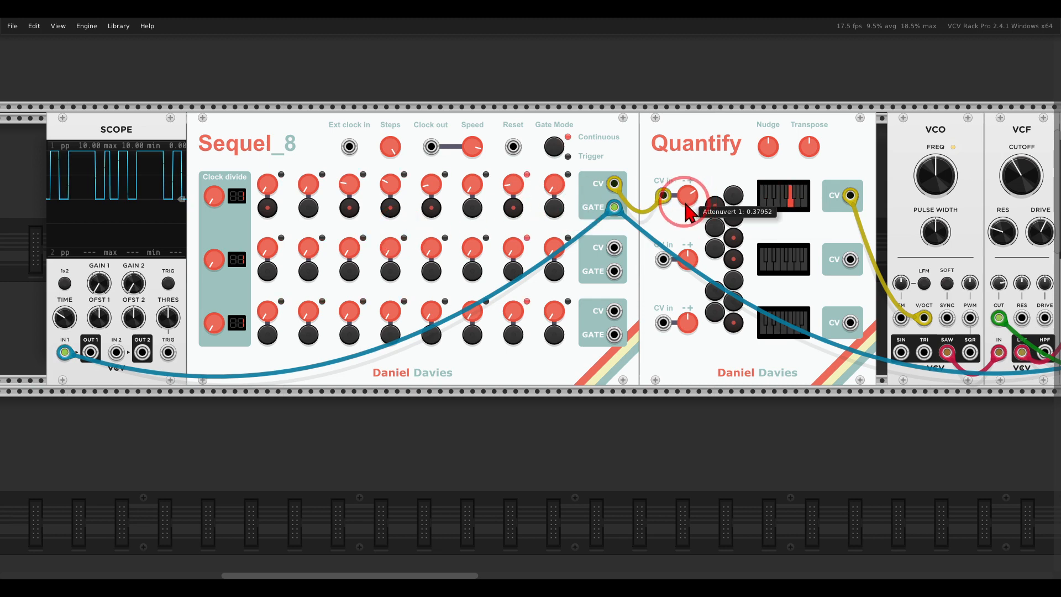
Patch Sequel_8's Clock out to the clock input of the Prince of Perception delay.
{"action": "left_click_drag", "start_coordinate": [862, 209], "coordinate": [543, 208]}
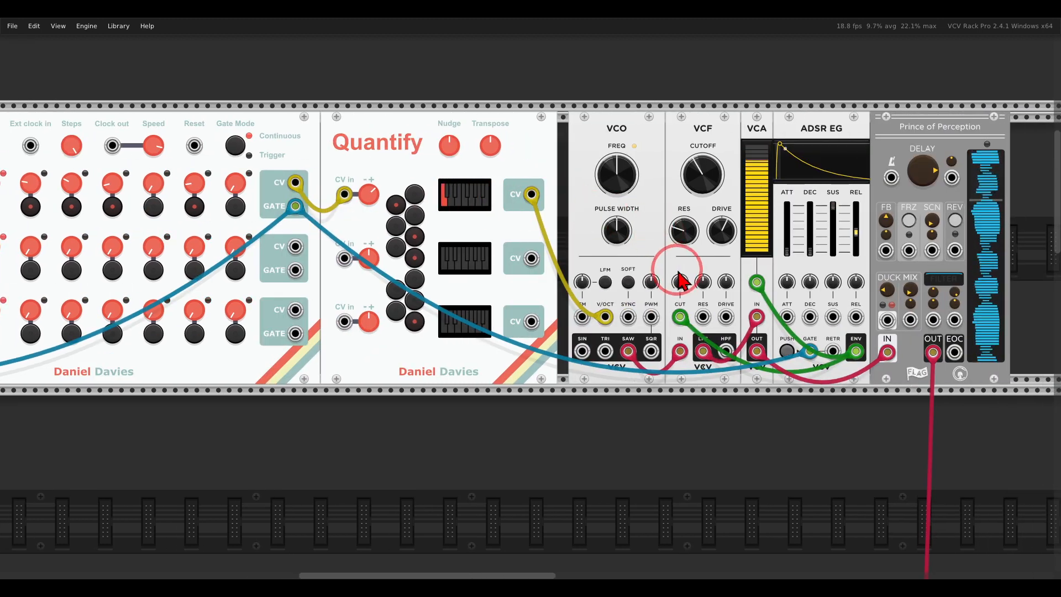
{"action": "left_click_drag", "start_coordinate": [192, 270], "coordinate": [577, 256]}
{"action": "left_click_drag", "start_coordinate": [466, 188], "coordinate": [448, 239]}
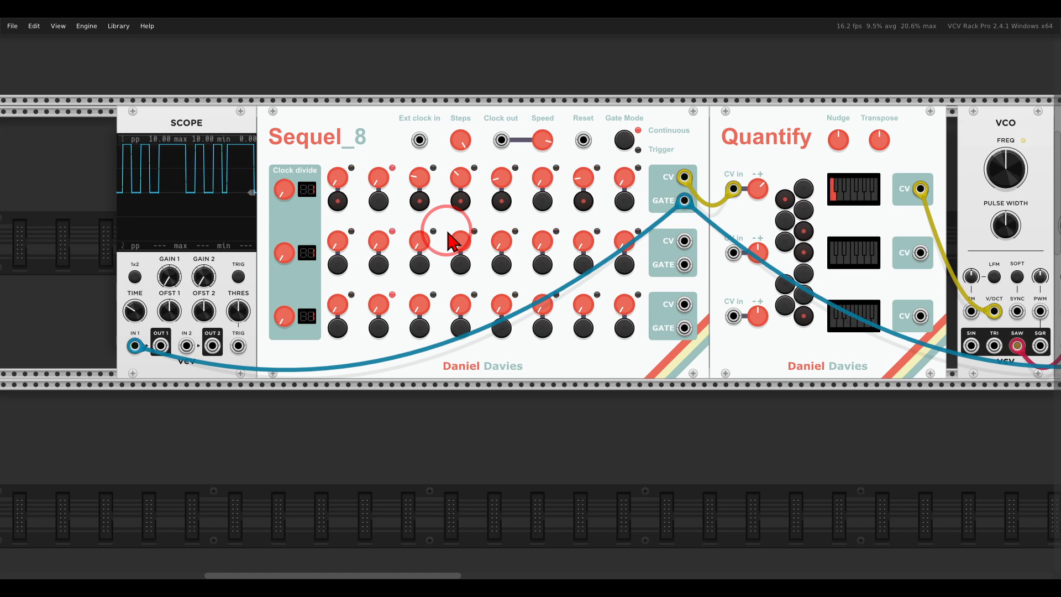
{"action": "left_click_drag", "start_coordinate": [501, 140], "coordinate": [755, 178]}
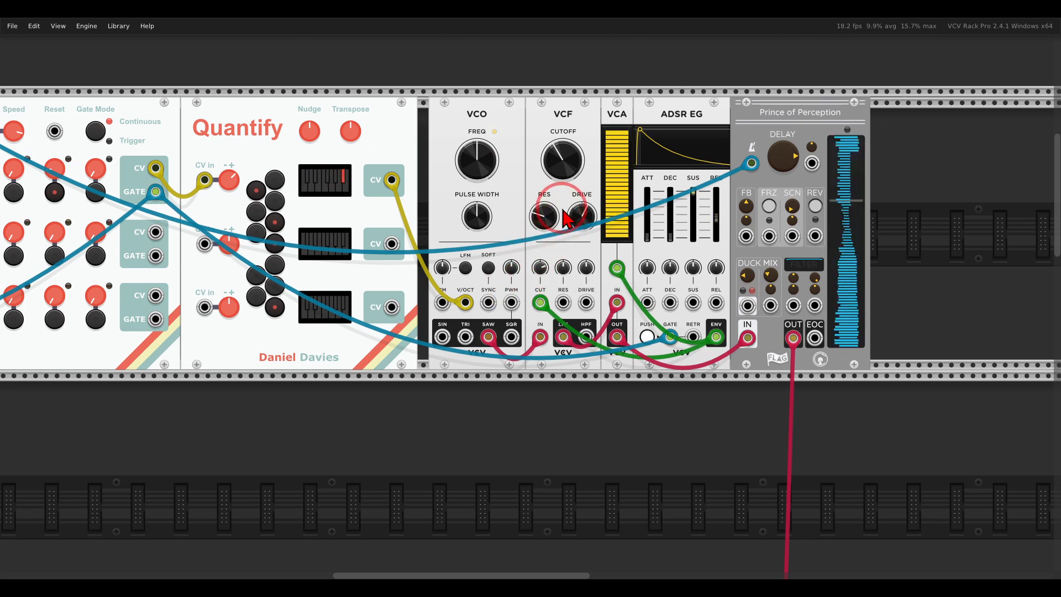
Lower the VCF cutoff and reshape the ADSR EG with a shorter release and a longer attack.
{"action": "mouse_move", "coordinate": [563, 184]}
{"action": "left_mouse_down"}
{"action": "mouse_move", "coordinate": [536, 132]}
{"action": "mouse_move", "coordinate": [550, 190]}
{"action": "left_mouse_up"}
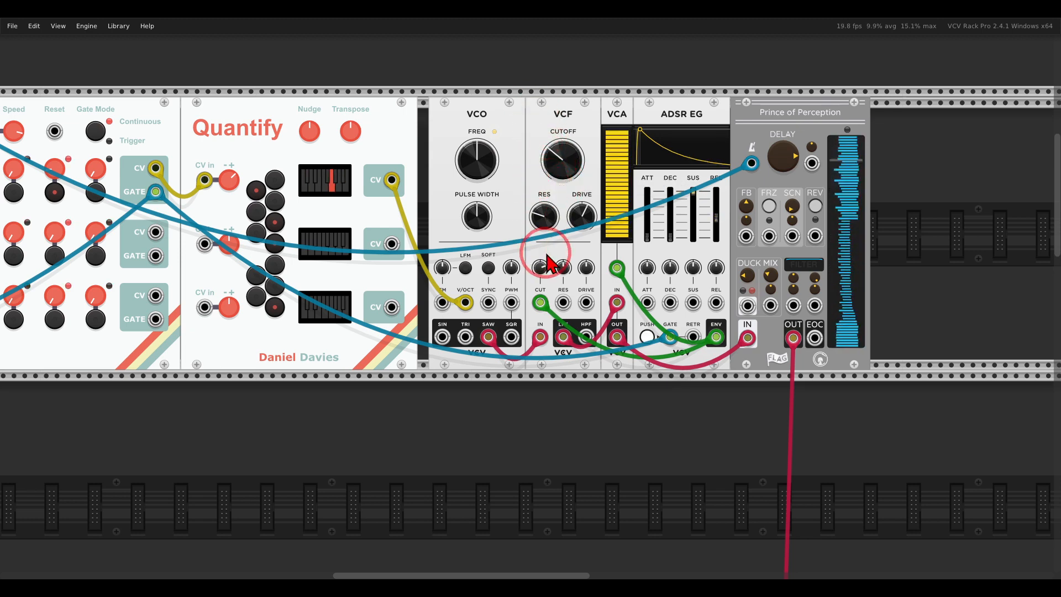
{"action": "left_click_drag", "start_coordinate": [713, 235], "coordinate": [716, 245]}
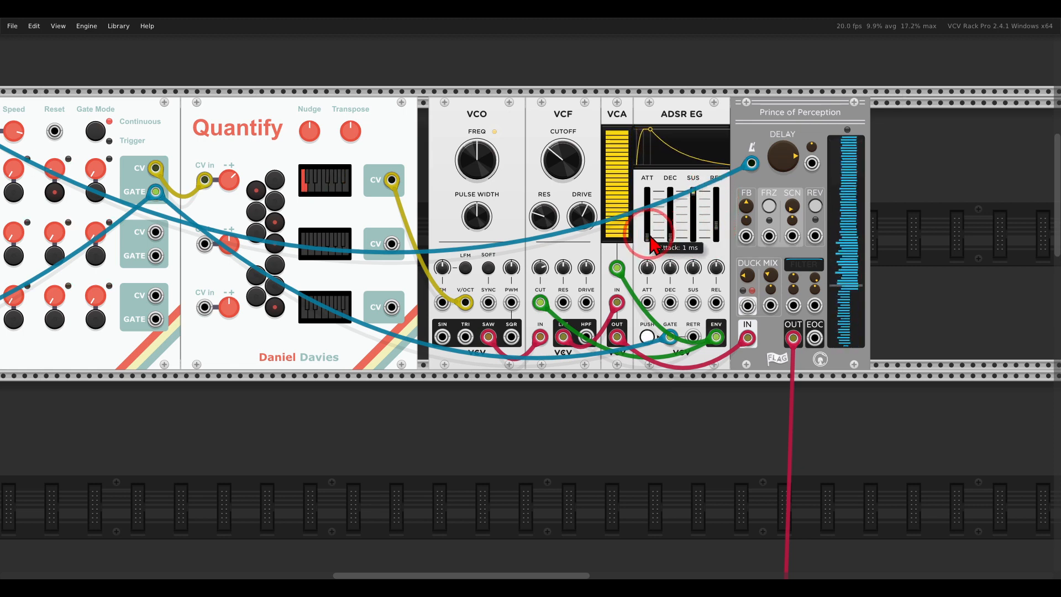
{"action": "left_click_drag", "start_coordinate": [647, 237], "coordinate": [652, 195]}
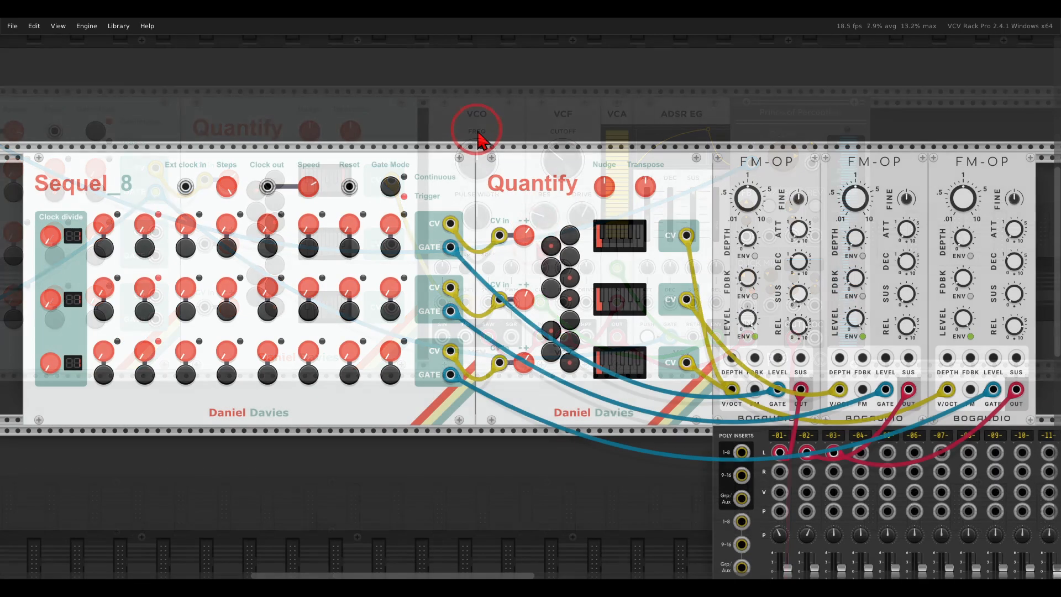
{"action": "left_click", "coordinate": [409, 199]}
{"action": "mouse_move", "coordinate": [455, 201]}
{"action": "left_mouse_down"}
{"action": "mouse_move", "coordinate": [425, 232]}
{"action": "mouse_move", "coordinate": [436, 395]}
{"action": "mouse_move", "coordinate": [483, 232]}
{"action": "mouse_move", "coordinate": [457, 210]}
{"action": "left_mouse_up"}
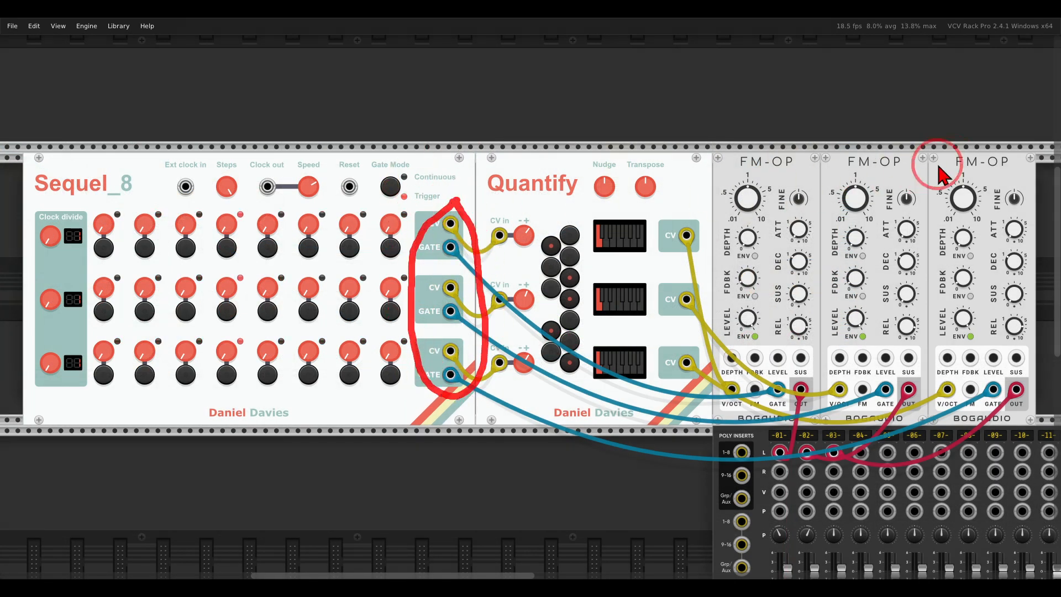
{"action": "mouse_move", "coordinate": [1020, 134]}
{"action": "left_mouse_down"}
{"action": "mouse_move", "coordinate": [883, 118]}
{"action": "mouse_move", "coordinate": [802, 216]}
{"action": "mouse_move", "coordinate": [1019, 149]}
{"action": "left_mouse_up"}
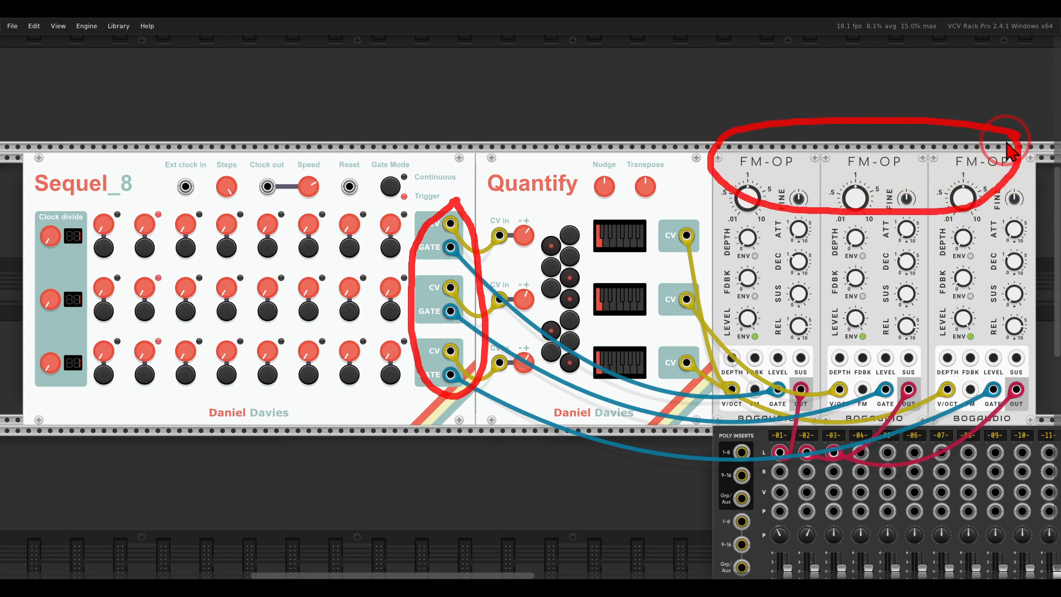
{"action": "key", "text": "Escape"}
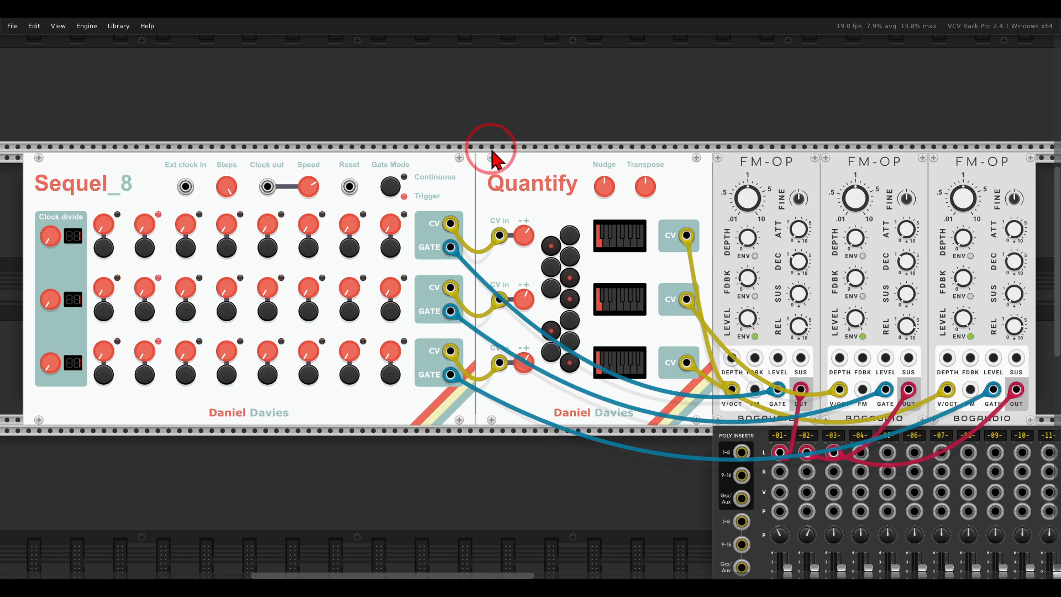
Randomize all CV knobs and all gates of Sequel_8, and randomize all its gates a second time.
{"action": "right_click", "coordinate": [219, 166]}
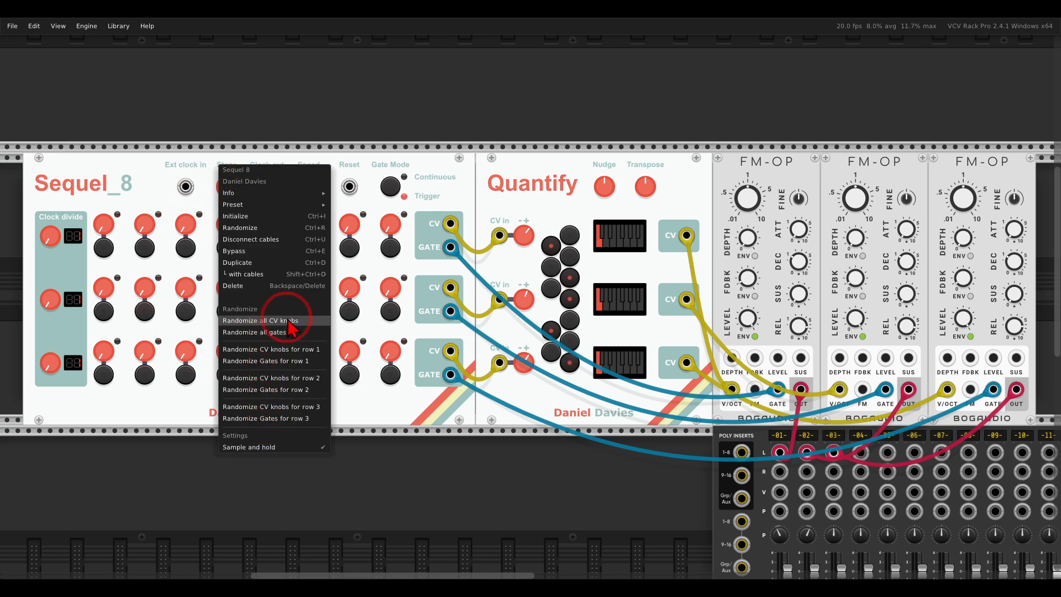
{"action": "left_click", "coordinate": [272, 332]}
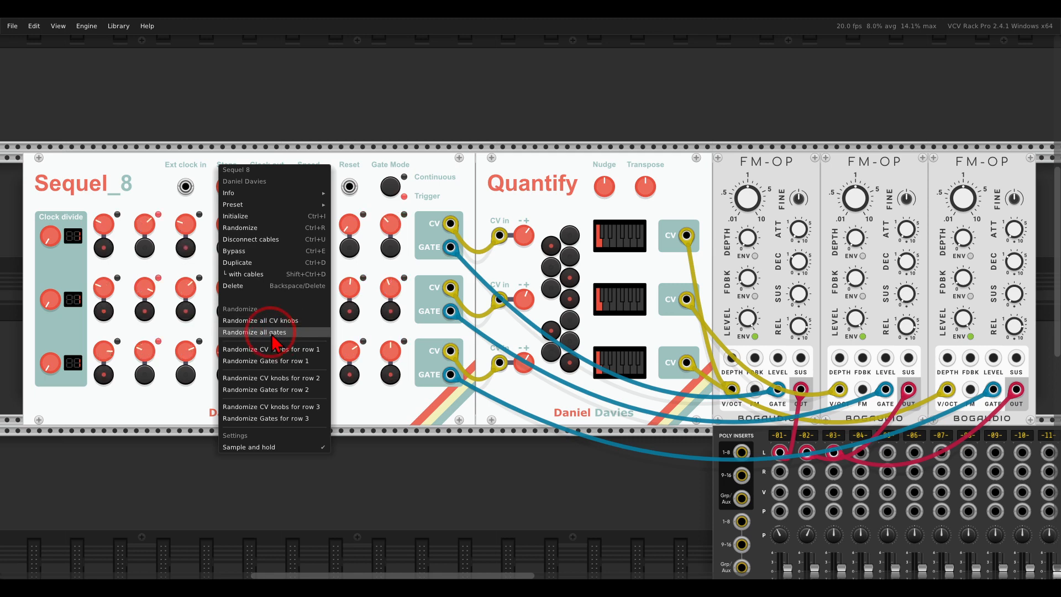
{"action": "left_click", "coordinate": [386, 108]}
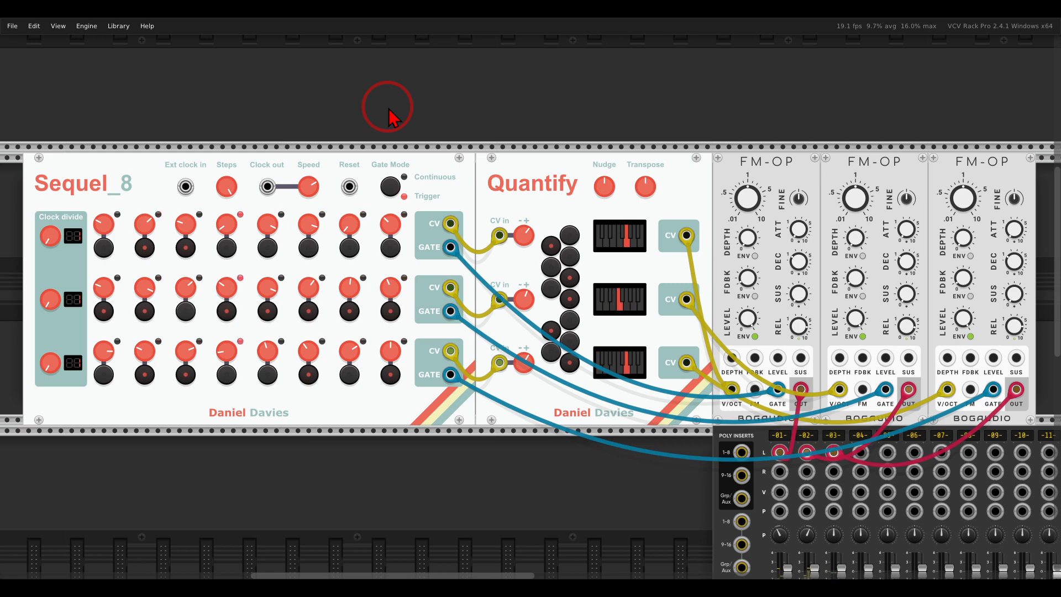
{"action": "right_click", "coordinate": [202, 166]}
{"action": "left_click", "coordinate": [249, 333]}
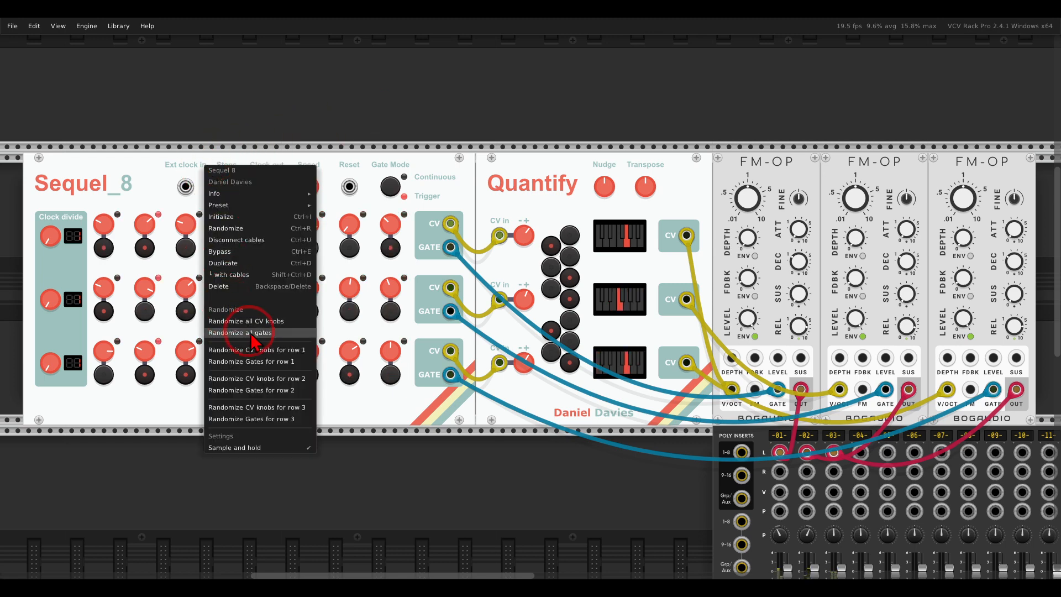
{"action": "left_click", "coordinate": [164, 105]}
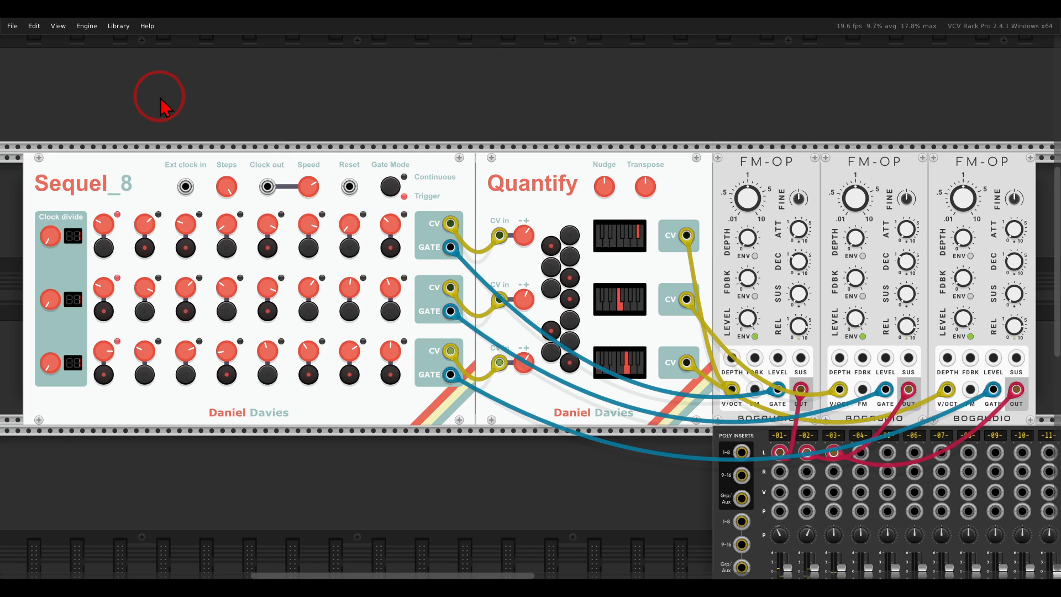
{"action": "mouse_move", "coordinate": [95, 210]}
{"action": "left_mouse_down"}
{"action": "mouse_move", "coordinate": [39, 211]}
{"action": "mouse_move", "coordinate": [28, 290]}
{"action": "mouse_move", "coordinate": [55, 396]}
{"action": "mouse_move", "coordinate": [110, 290]}
{"action": "mouse_move", "coordinate": [105, 220]}
{"action": "left_mouse_up"}
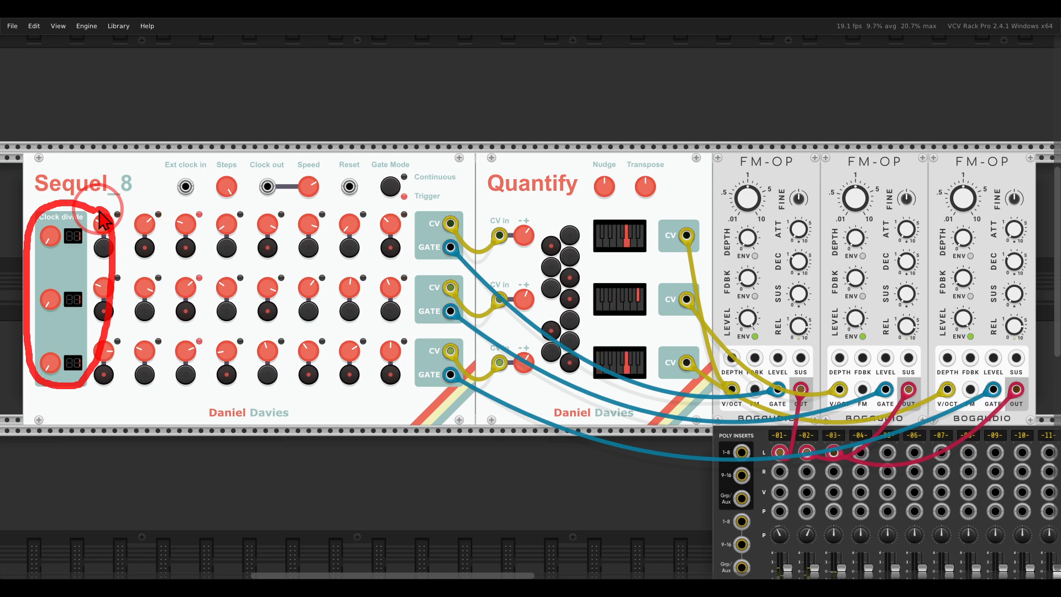
{"action": "key", "text": "Escape"}
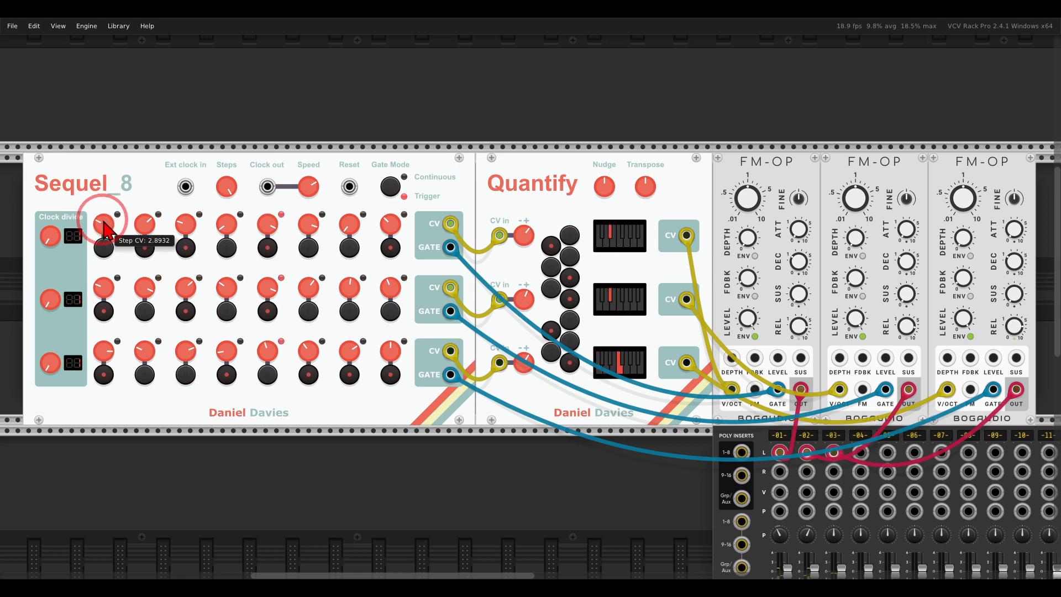
Set the clock divide of Sequel_8's row 2 to 2 and solo mixer channel 2.
{"action": "left_click_drag", "start_coordinate": [57, 303], "coordinate": [58, 284]}
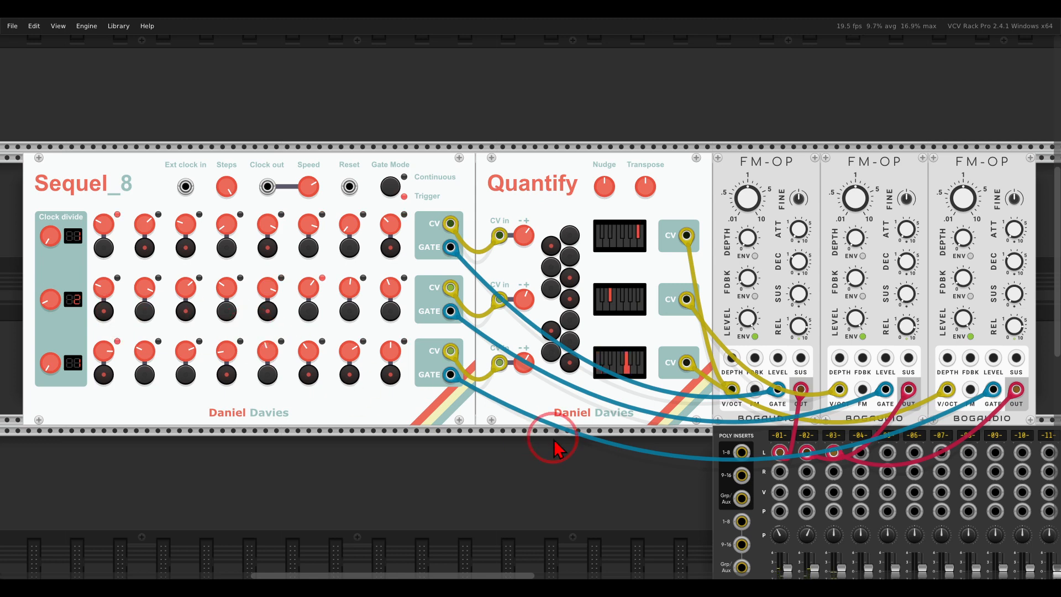
{"action": "left_click_drag", "start_coordinate": [620, 469], "coordinate": [562, 330]}
{"action": "left_click", "coordinate": [747, 533]}
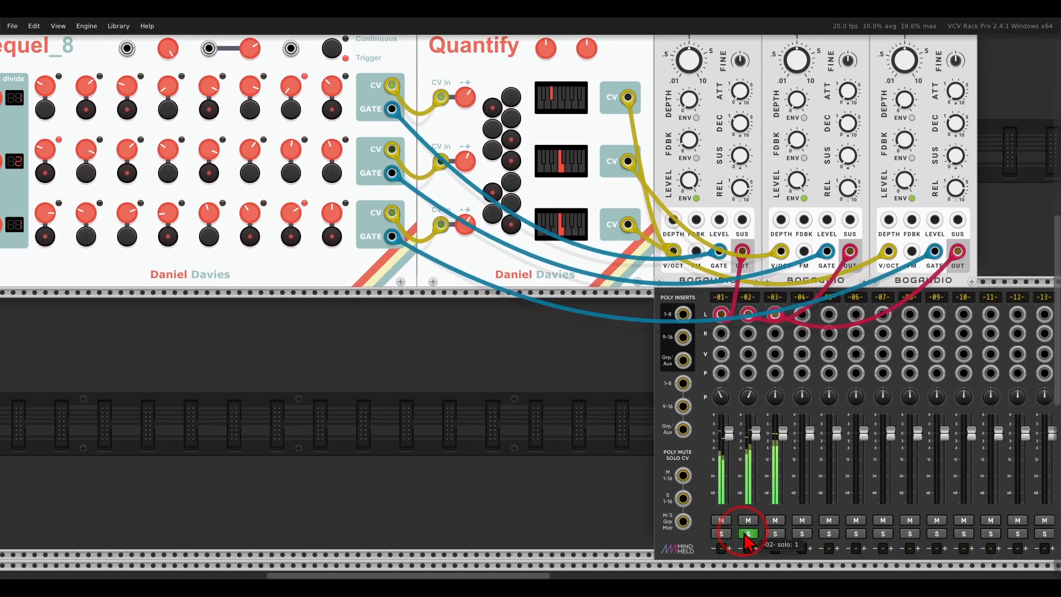
Solo mixer channel 1 alongside channel 2, and clear the solo on both channels after listening.
{"action": "left_click_drag", "start_coordinate": [419, 348], "coordinate": [500, 433]}
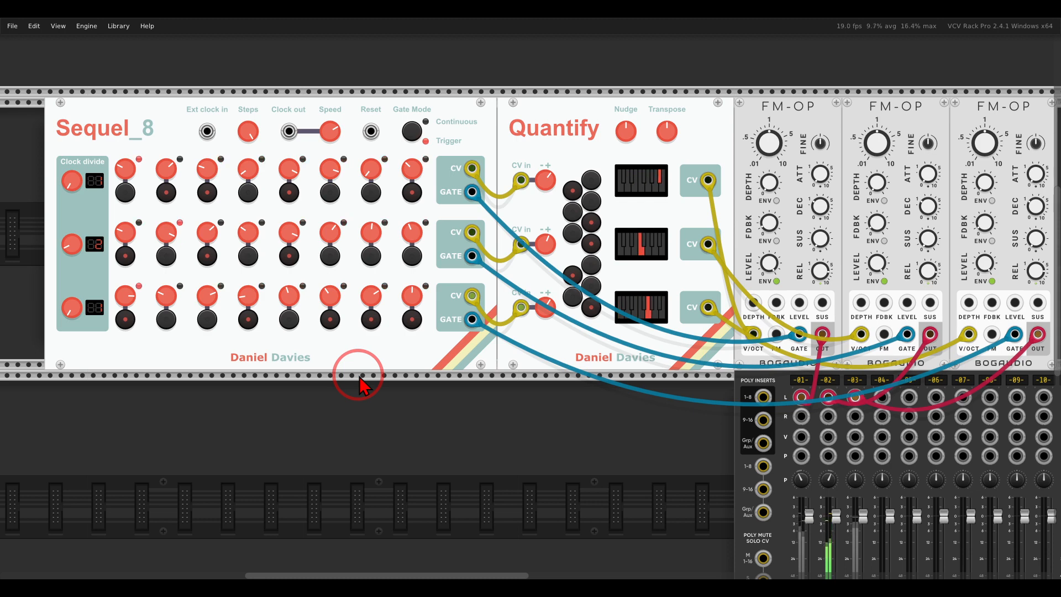
{"action": "left_click_drag", "start_coordinate": [624, 464], "coordinate": [560, 354]}
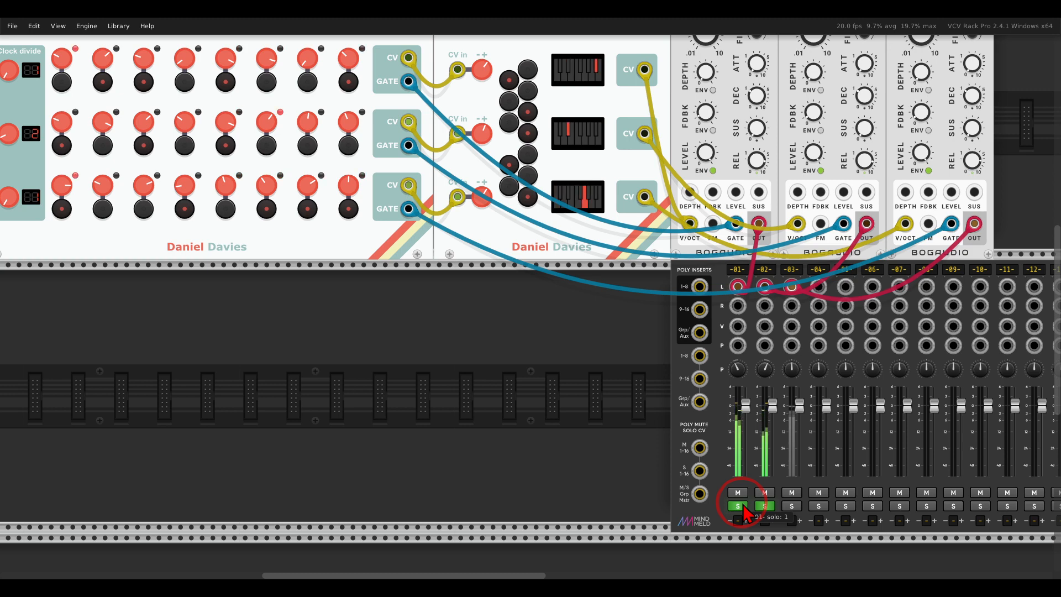
{"action": "left_click", "coordinate": [742, 505]}
{"action": "left_click", "coordinate": [765, 505]}
{"action": "left_click_drag", "start_coordinate": [290, 332], "coordinate": [446, 412]}
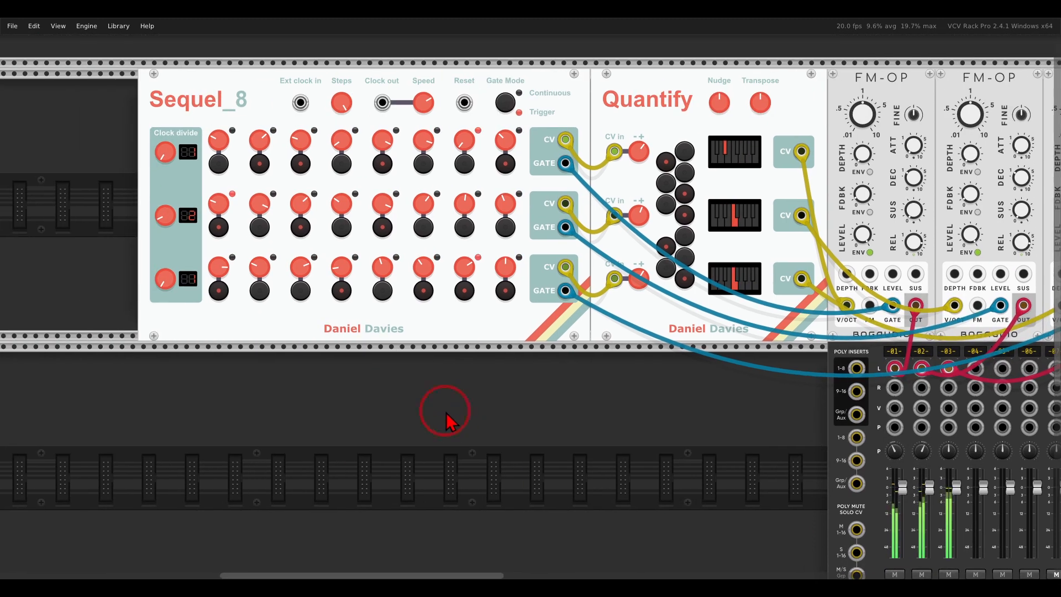
Set the clock divide of Sequel_8's row 3 to 3 and solo mixer channels 1 and 3.
{"action": "left_click_drag", "start_coordinate": [165, 279], "coordinate": [159, 230]}
{"action": "left_click_drag", "start_coordinate": [694, 443], "coordinate": [544, 390]}
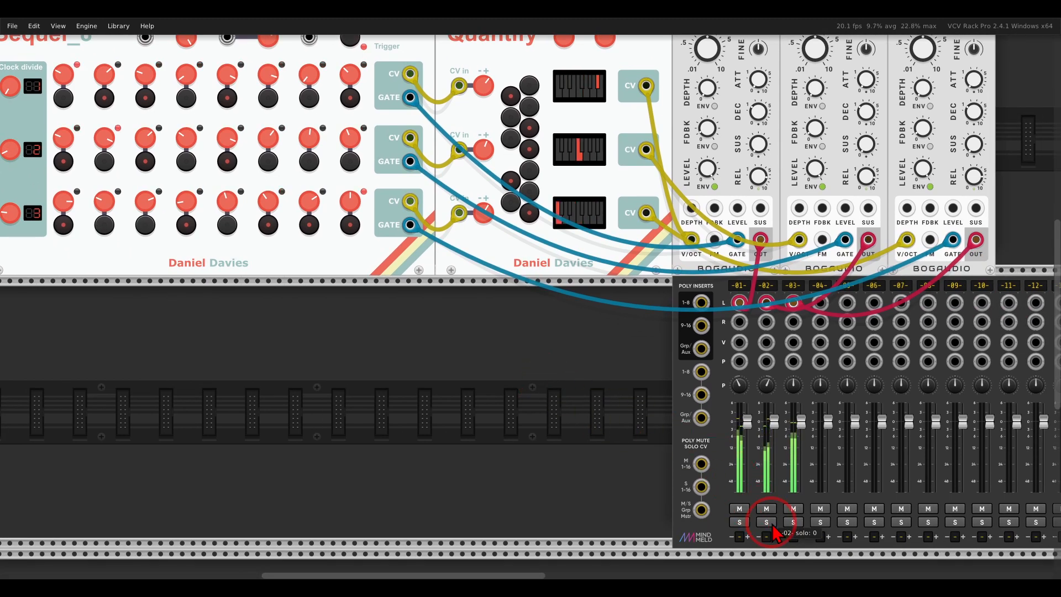
{"action": "left_click", "coordinate": [740, 522]}
{"action": "left_click", "coordinate": [793, 522]}
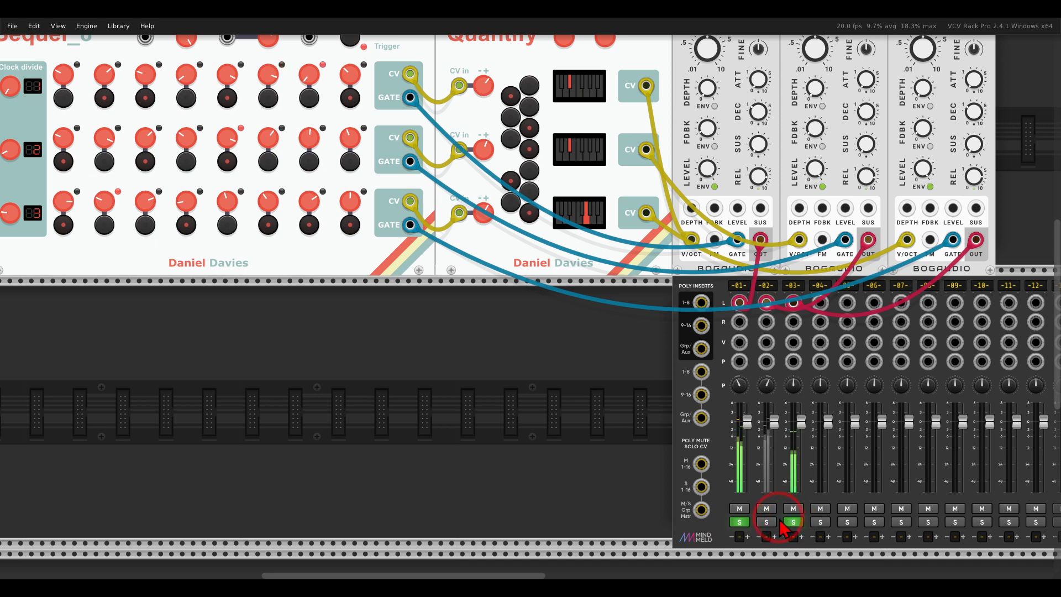
{"action": "left_click_drag", "start_coordinate": [454, 342], "coordinate": [494, 390]}
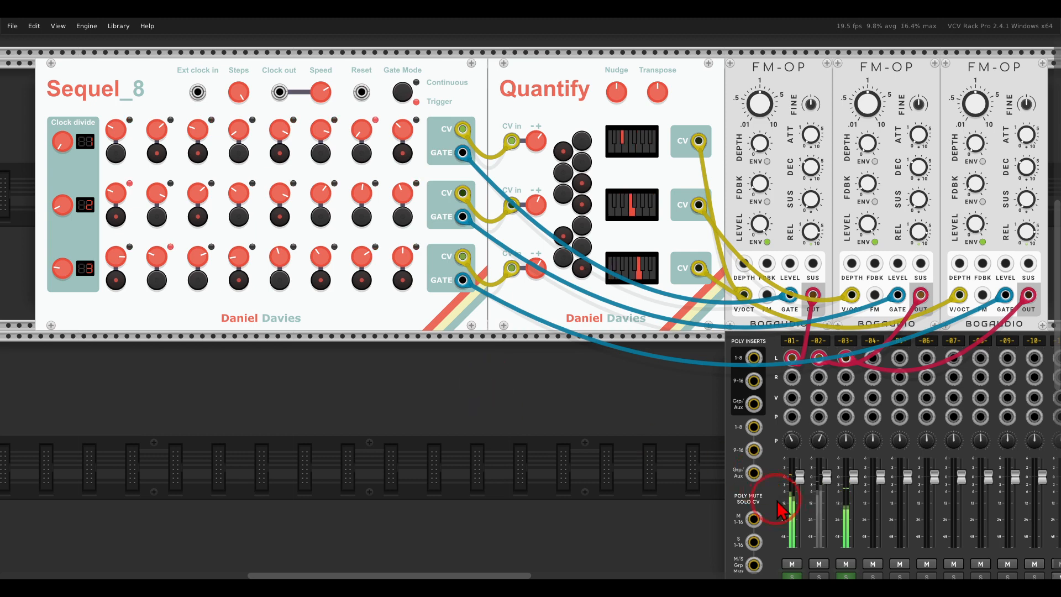
Clear the solos on mixer channels 1 and 3 so all three voices play together.
{"action": "scroll", "coordinate": [776, 508], "scroll_direction": "down", "scroll_amount": 3}
{"action": "scroll", "coordinate": [602, 334], "scroll_direction": "up", "scroll_amount": 1}
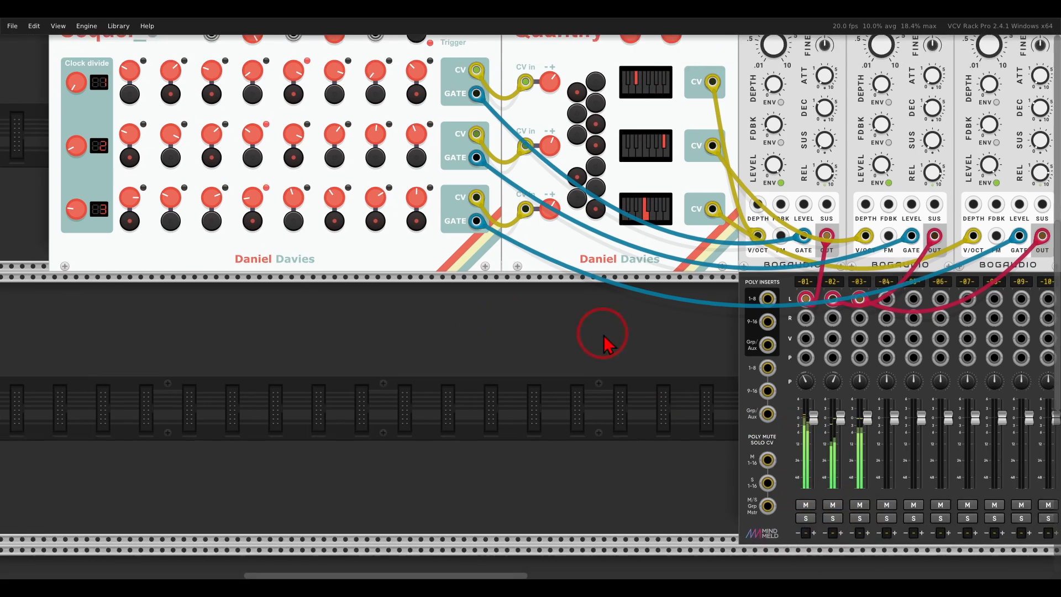
{"action": "left_click_drag", "start_coordinate": [603, 334], "coordinate": [578, 429]}
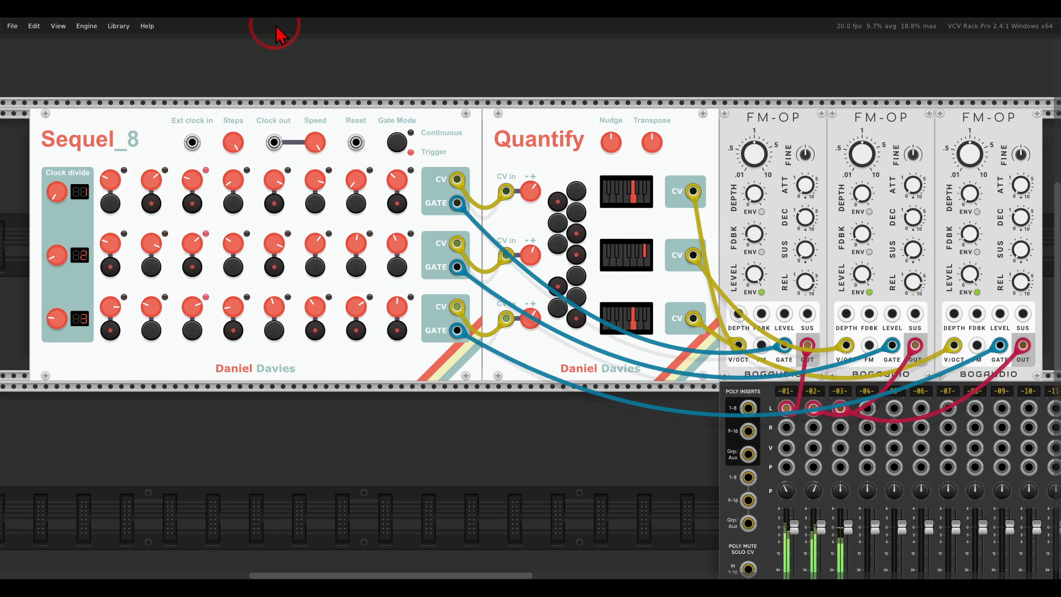
Raise the clock divide of all three Sequel_8 rows.
{"action": "left_click_drag", "start_coordinate": [55, 189], "coordinate": [42, 93]}
{"action": "left_click_drag", "start_coordinate": [55, 255], "coordinate": [51, 166]}
{"action": "left_click_drag", "start_coordinate": [55, 318], "coordinate": [34, 221]}
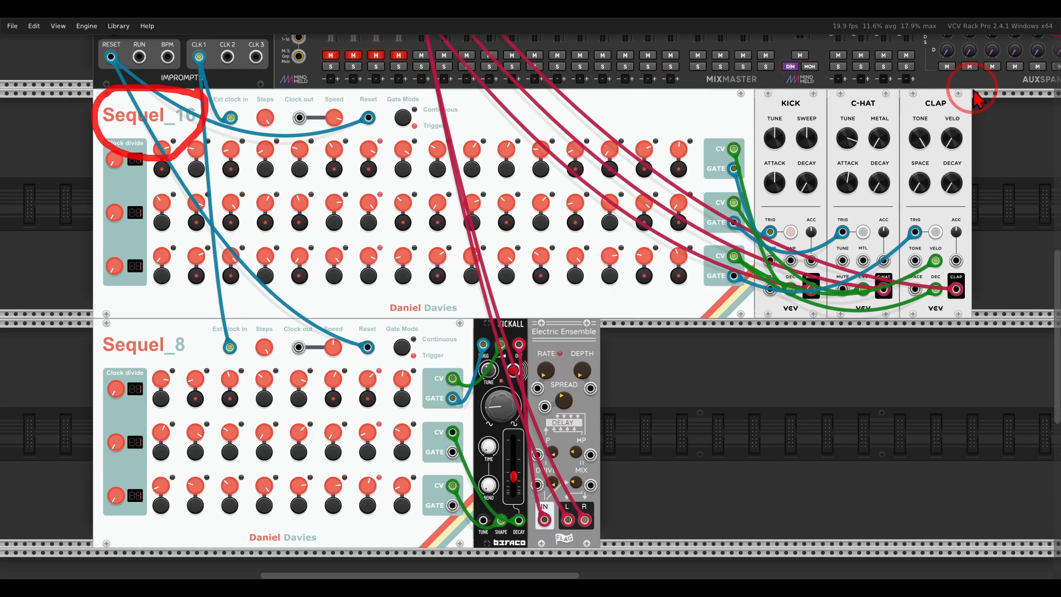
{"action": "mouse_move", "coordinate": [974, 88]}
{"action": "left_mouse_down"}
{"action": "mouse_move", "coordinate": [771, 86]}
{"action": "mouse_move", "coordinate": [882, 154]}
{"action": "mouse_move", "coordinate": [977, 101]}
{"action": "mouse_move", "coordinate": [973, 85]}
{"action": "left_mouse_up"}
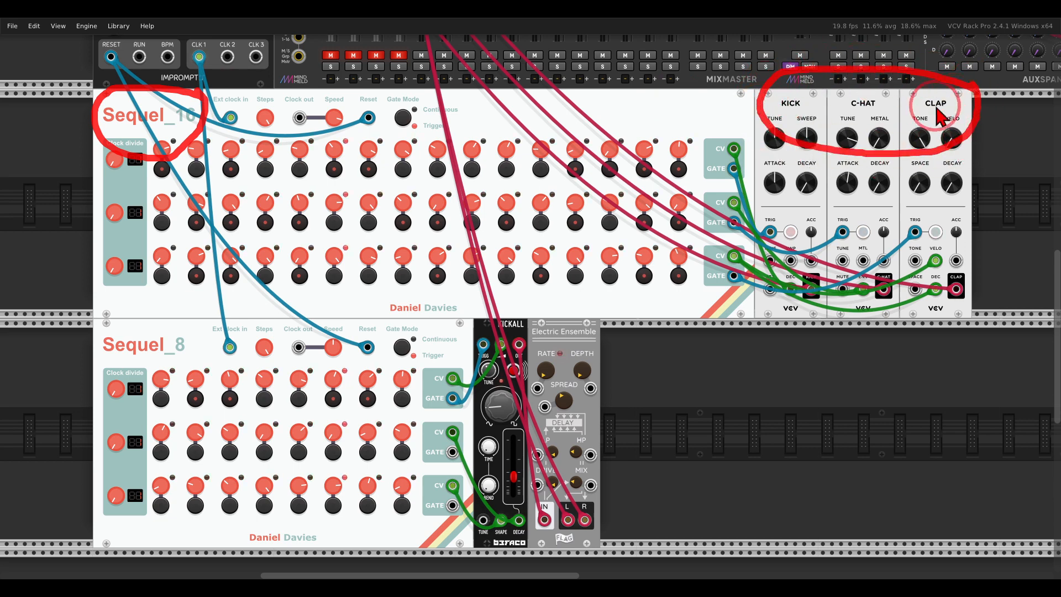
{"action": "key", "text": "Escape"}
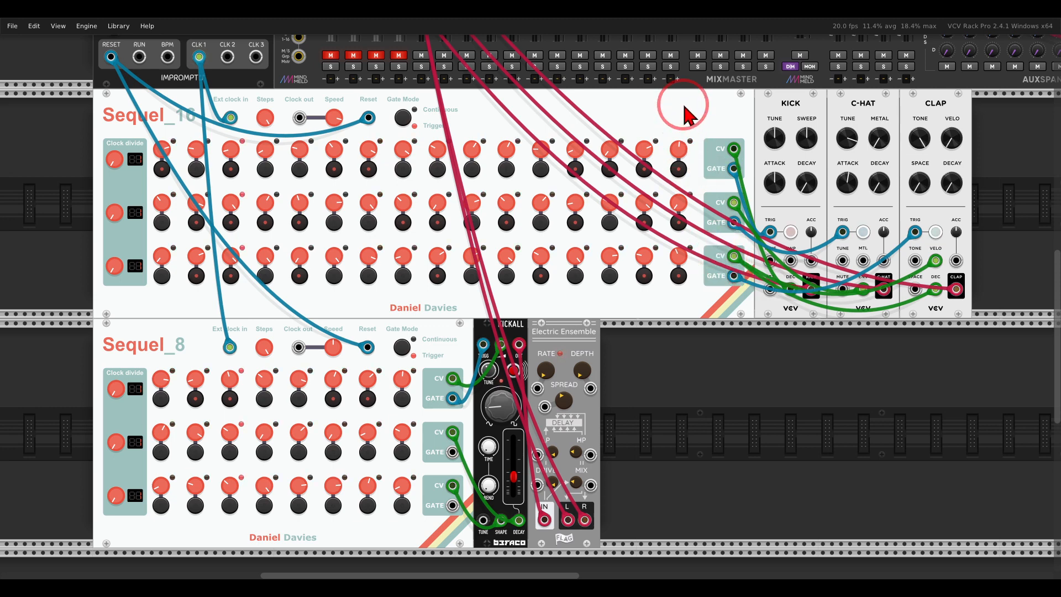
Unmute MixMaster channels 1 to 3 to hear the drum modules sequenced by Sequel_16.
{"action": "left_click", "coordinate": [330, 57]}
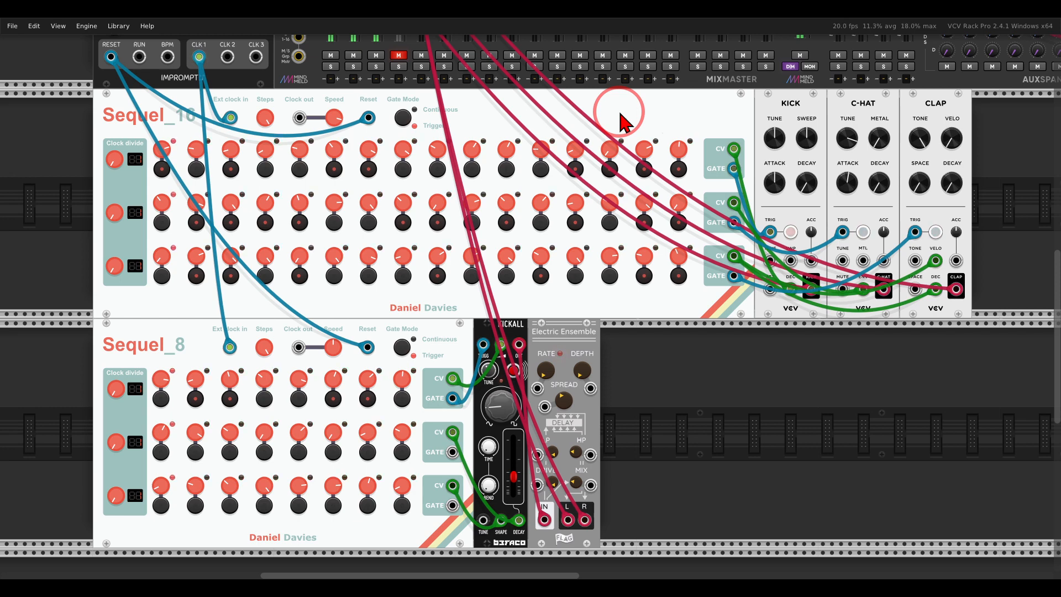
{"action": "mouse_move", "coordinate": [737, 270]}
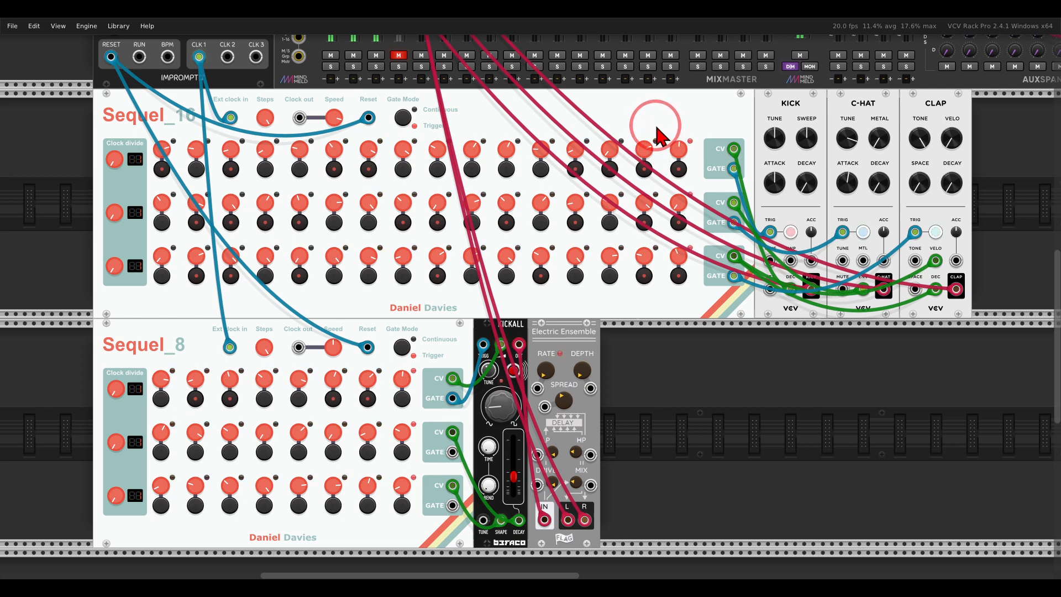
{"action": "mouse_move", "coordinate": [264, 350]}
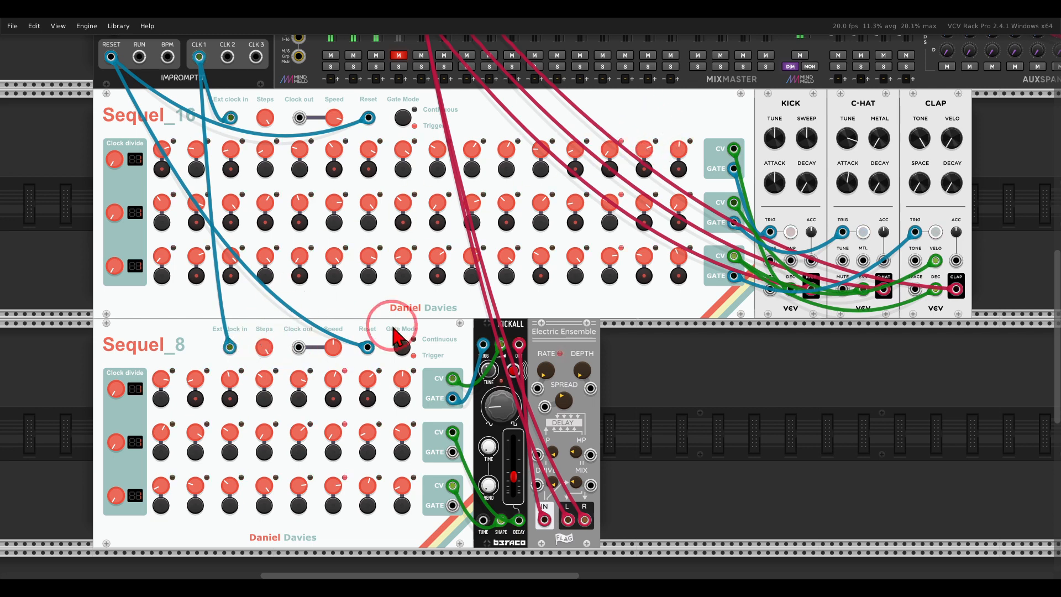
{"action": "mouse_move", "coordinate": [517, 314]}
{"action": "left_mouse_down"}
{"action": "mouse_move", "coordinate": [487, 327]}
{"action": "mouse_move", "coordinate": [515, 308]}
{"action": "left_mouse_up"}
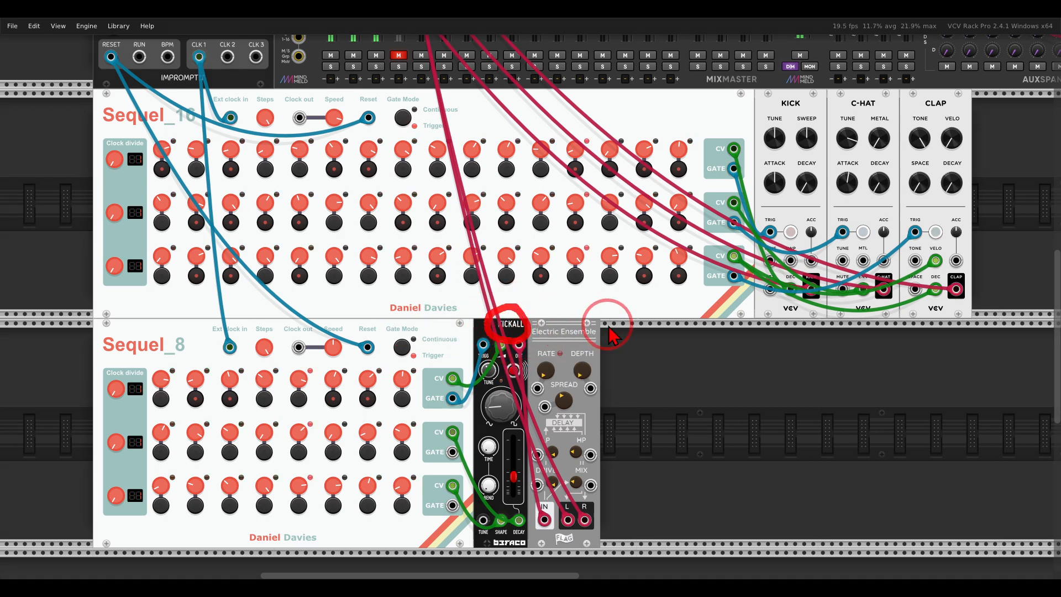
{"action": "mouse_move", "coordinate": [608, 324]}
{"action": "left_mouse_down"}
{"action": "mouse_move", "coordinate": [548, 314]}
{"action": "mouse_move", "coordinate": [620, 333]}
{"action": "mouse_move", "coordinate": [590, 311]}
{"action": "left_mouse_up"}
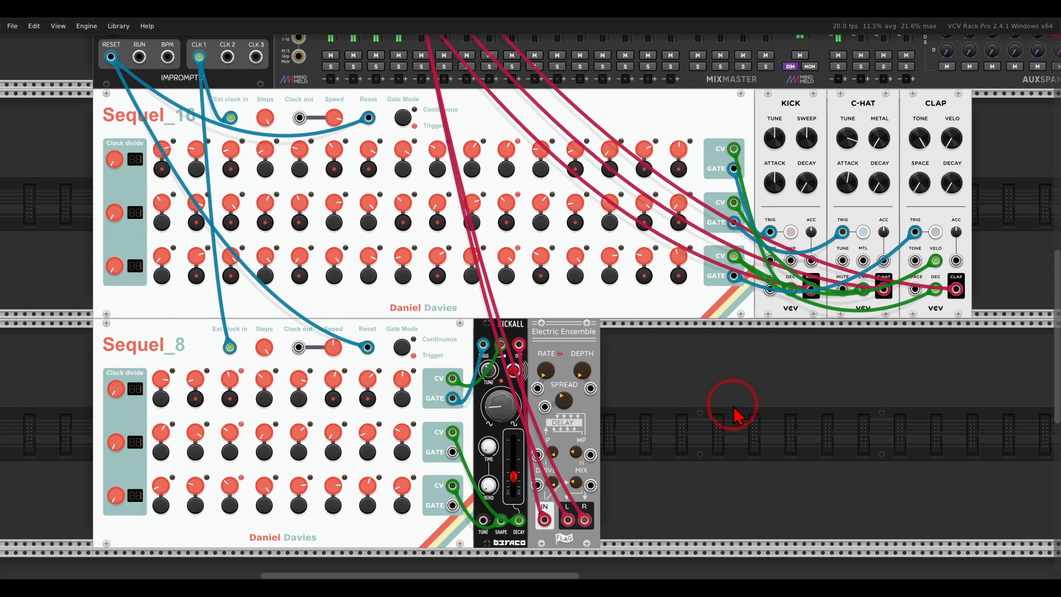
Move the two Sequel save/load modules closer to the drum and bass voices, keeping one in each rack row.
{"action": "left_click_drag", "start_coordinate": [860, 405], "coordinate": [434, 416]}
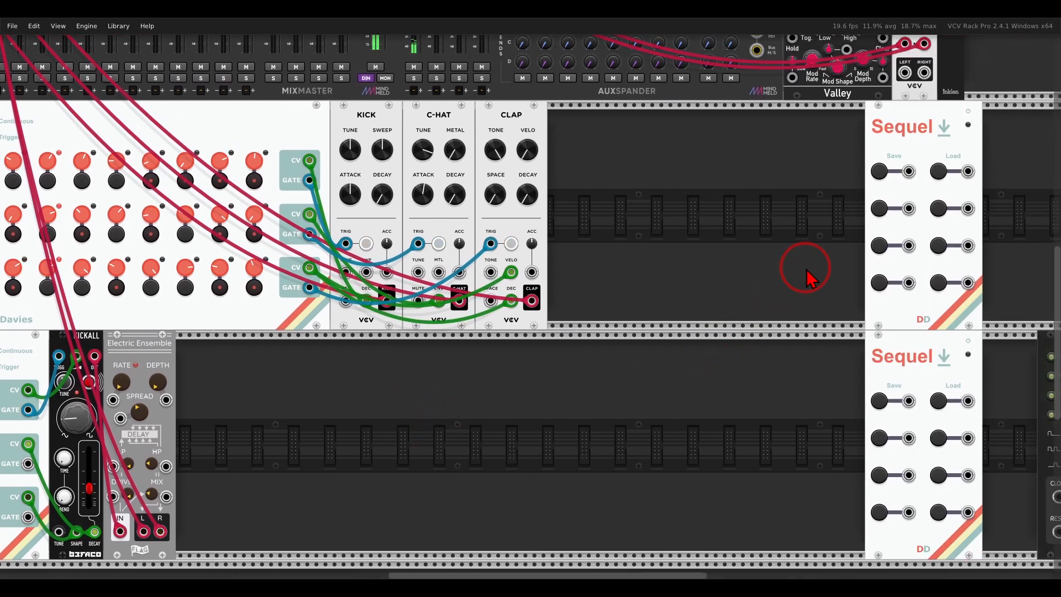
{"action": "left_click_drag", "start_coordinate": [902, 155], "coordinate": [622, 157]}
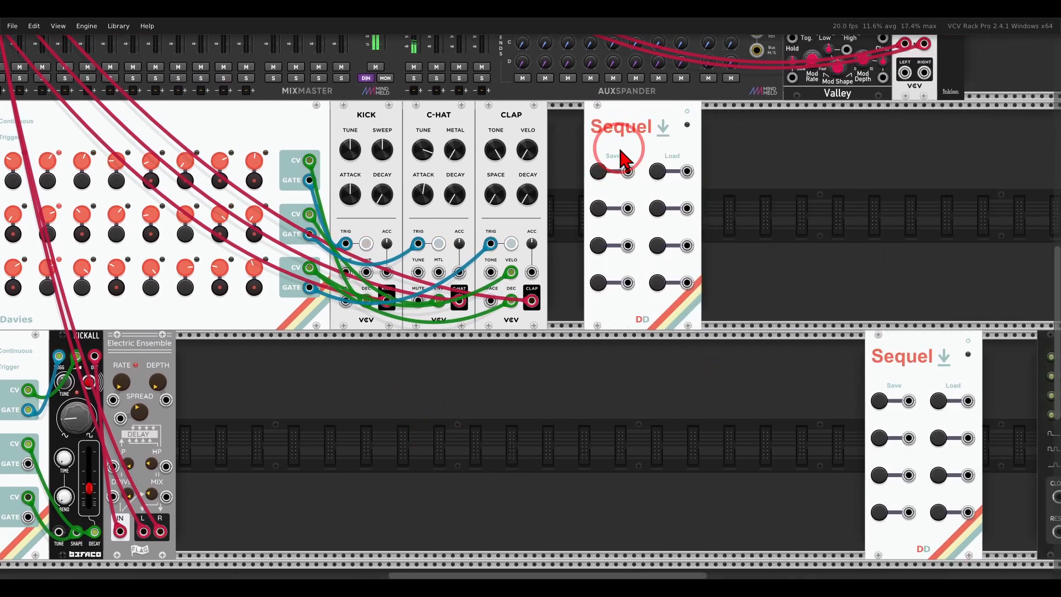
{"action": "left_click_drag", "start_coordinate": [913, 360], "coordinate": [627, 360]}
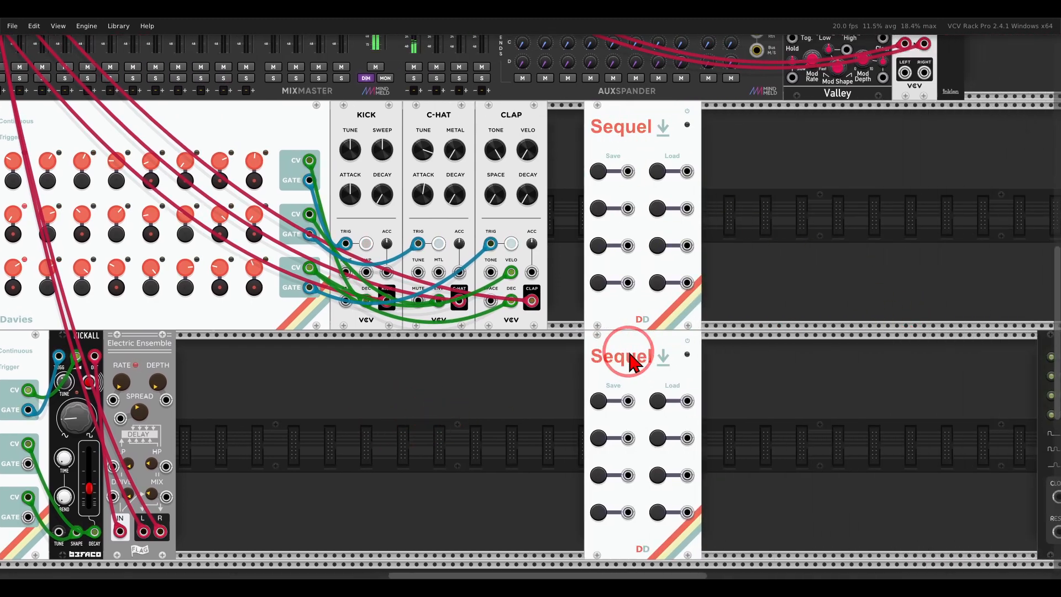
{"action": "left_click", "coordinate": [718, 307]}
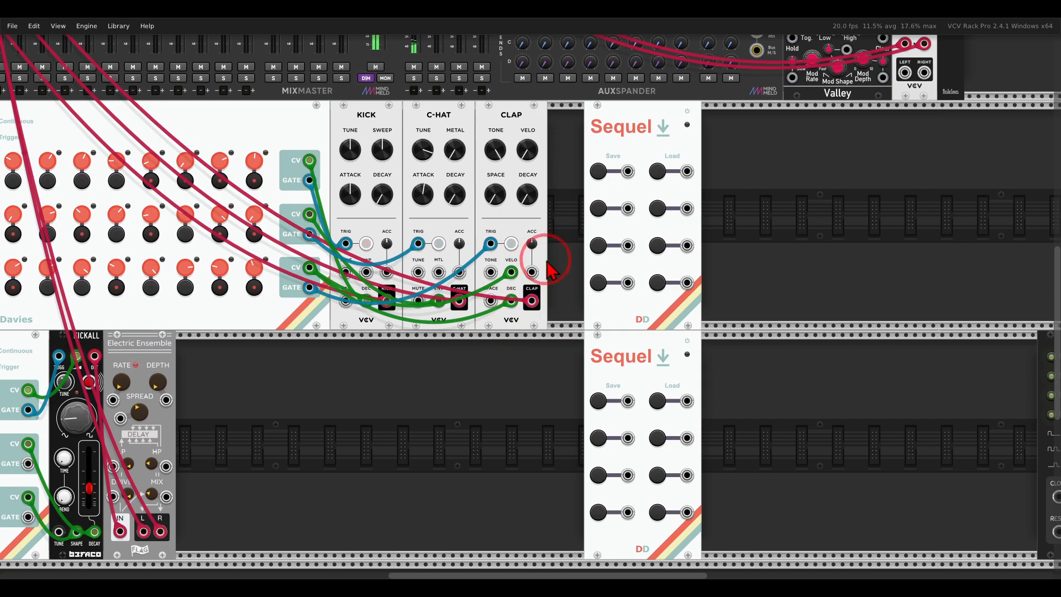
Move the KICK, C-HAT and CLAP modules aside and place the upper Sequel save/load module directly against Sequel_16.
{"action": "left_click_drag", "start_coordinate": [549, 262], "coordinate": [686, 141]}
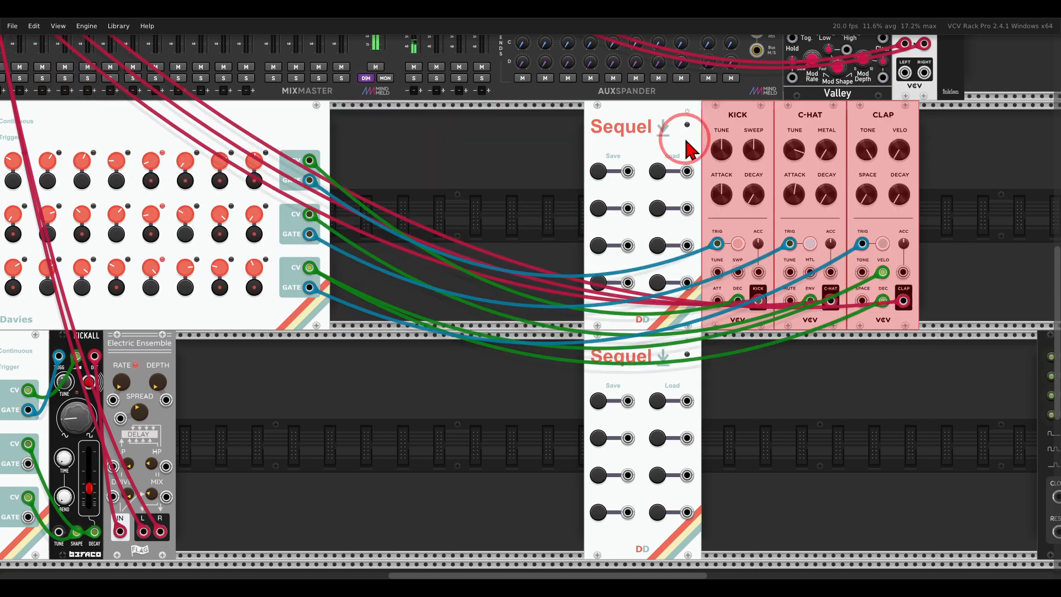
{"action": "left_click", "coordinate": [502, 139]}
{"action": "left_click_drag", "start_coordinate": [534, 139], "coordinate": [640, 153]}
{"action": "left_click_drag", "start_coordinate": [700, 135], "coordinate": [547, 135]}
{"action": "scroll", "coordinate": [569, 166], "scroll_direction": "up", "scroll_amount": 3}
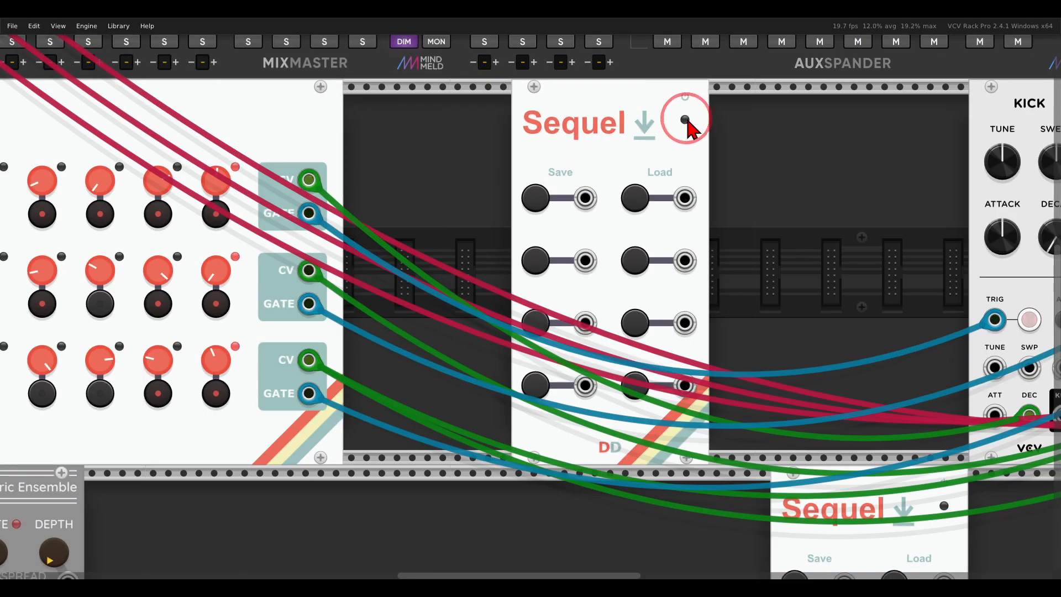
{"action": "left_click_drag", "start_coordinate": [658, 104], "coordinate": [541, 104]}
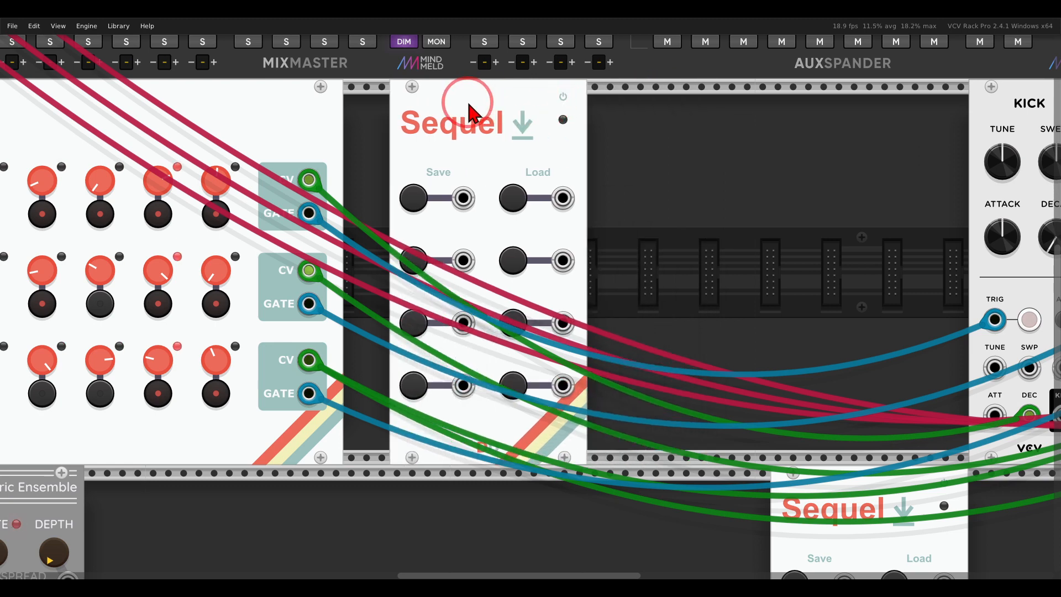
{"action": "mouse_move", "coordinate": [475, 103]}
{"action": "left_mouse_down"}
{"action": "mouse_move", "coordinate": [432, 103]}
{"action": "mouse_move", "coordinate": [473, 98]}
{"action": "mouse_move", "coordinate": [459, 100]}
{"action": "left_mouse_up"}
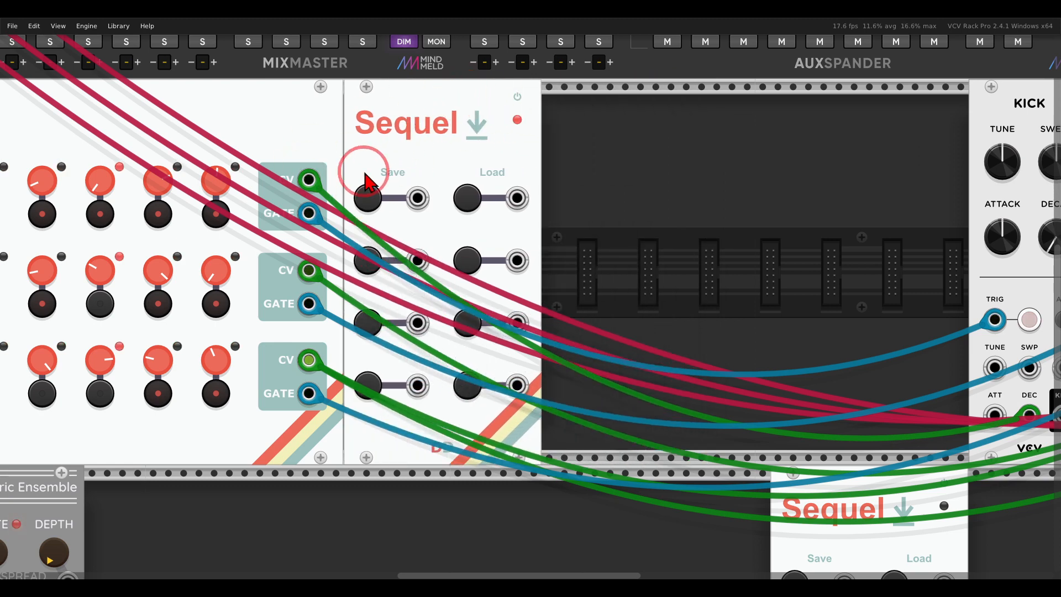
Bring the KICK, C-HAT and CLAP modules back close to the upper Sequel save/load module.
{"action": "scroll", "coordinate": [365, 173], "scroll_direction": "down", "scroll_amount": 3}
{"action": "left_click_drag", "start_coordinate": [578, 173], "coordinate": [888, 166]}
{"action": "left_click_drag", "start_coordinate": [889, 148], "coordinate": [652, 155]}
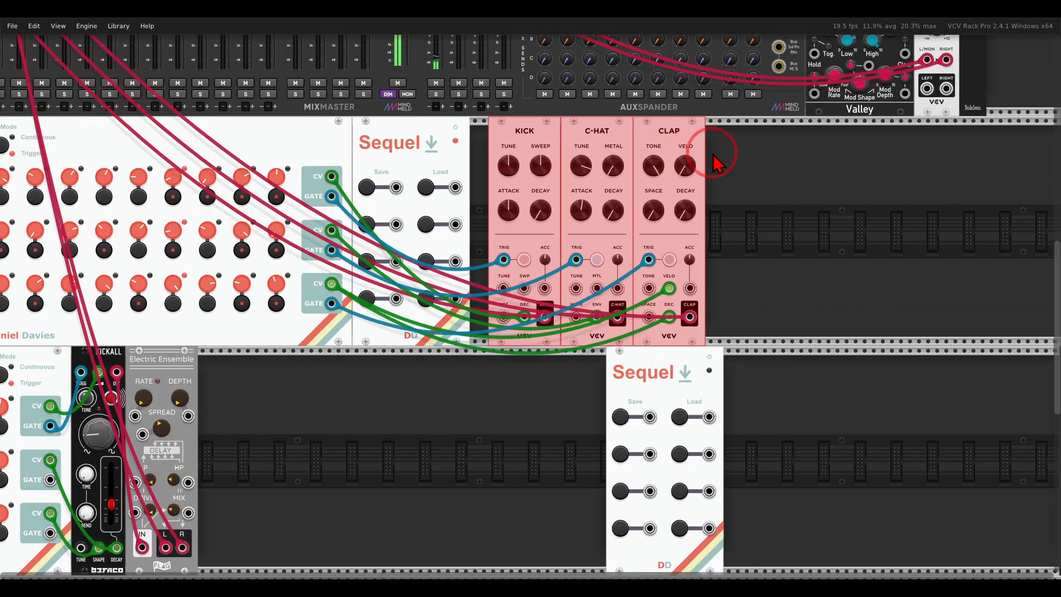
{"action": "left_click", "coordinate": [754, 164]}
Place the lower Sequel save/load module directly against Sequel_8, with KICKALL and Electric Ensemble close after it.
{"action": "left_click_drag", "start_coordinate": [434, 417], "coordinate": [641, 319]}
{"action": "left_click_drag", "start_coordinate": [466, 310], "coordinate": [323, 277]}
{"action": "left_click_drag", "start_coordinate": [325, 262], "coordinate": [530, 269]}
{"action": "left_click", "coordinate": [403, 277]}
{"action": "left_click_drag", "start_coordinate": [850, 276], "coordinate": [303, 281]}
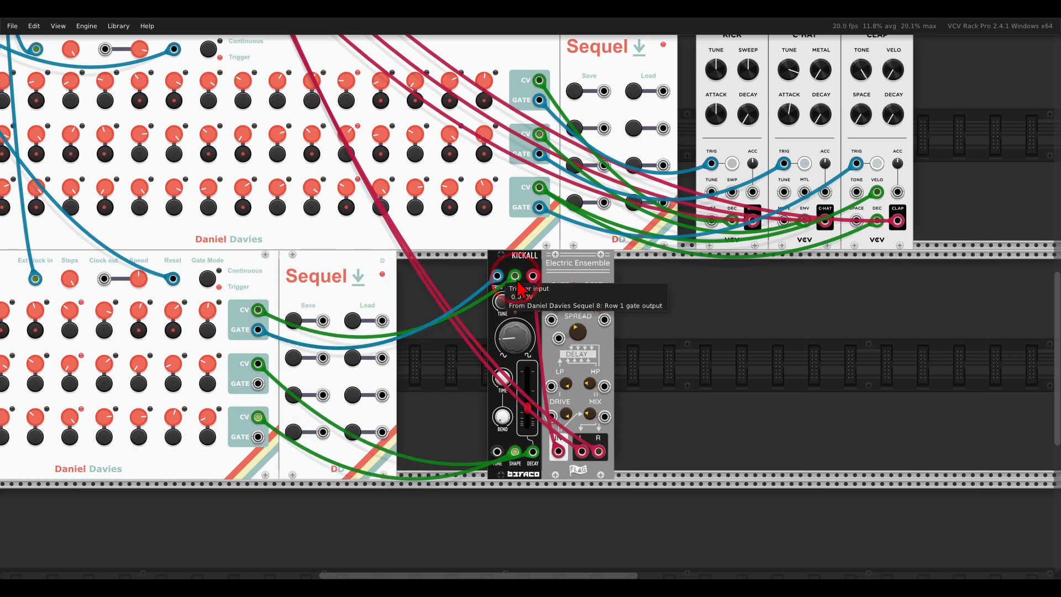
{"action": "left_click_drag", "start_coordinate": [645, 297], "coordinate": [451, 270]}
{"action": "left_click", "coordinate": [604, 279]}
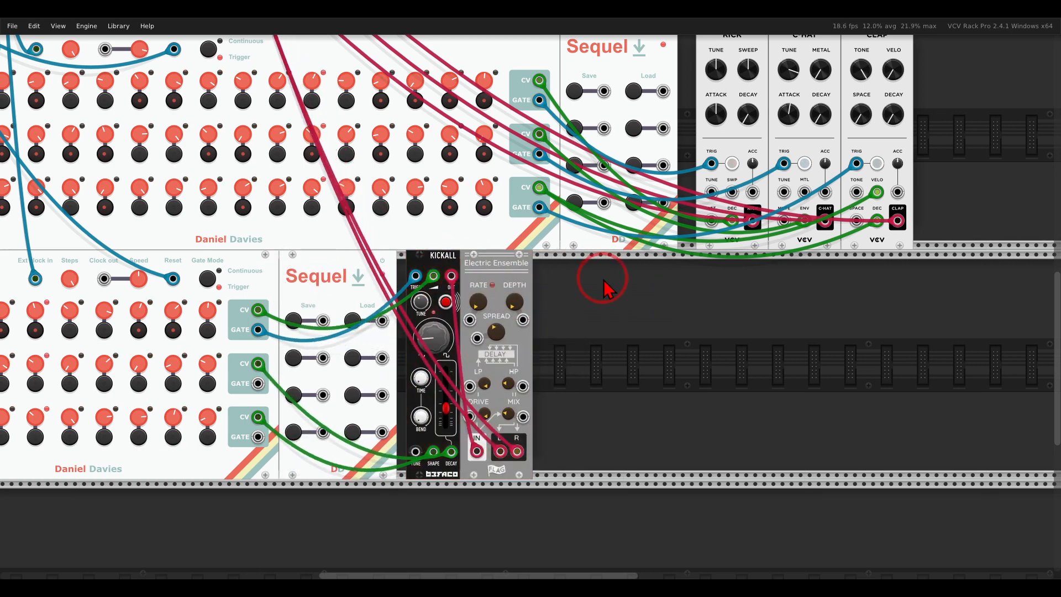
Save the current Sequel_16 and Sequel_8 patterns to the first slot of their save/load modules.
{"action": "left_click_drag", "start_coordinate": [604, 279], "coordinate": [641, 315]}
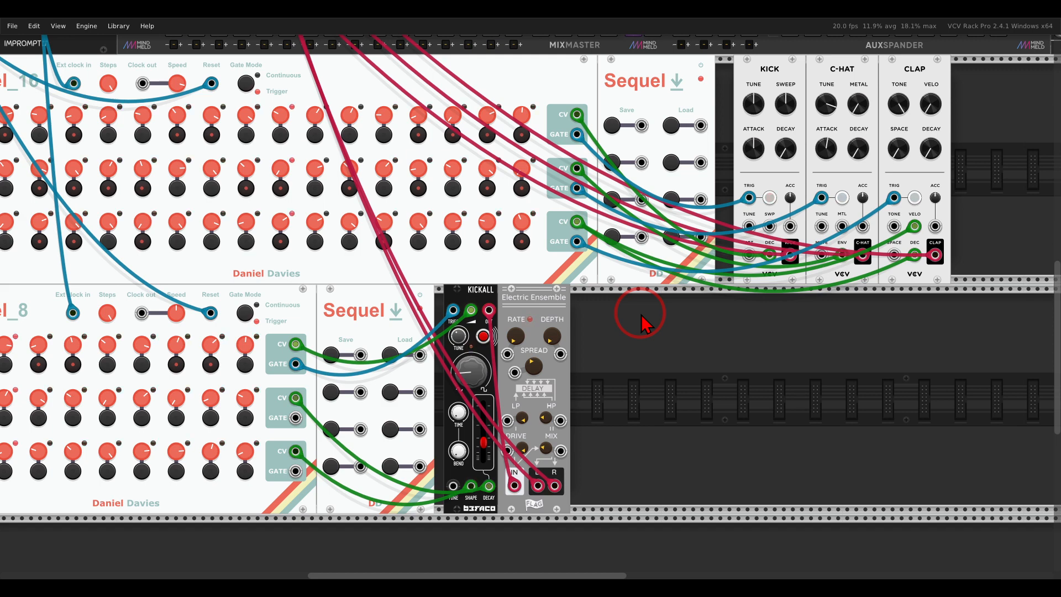
{"action": "left_click_drag", "start_coordinate": [645, 323], "coordinate": [773, 374]}
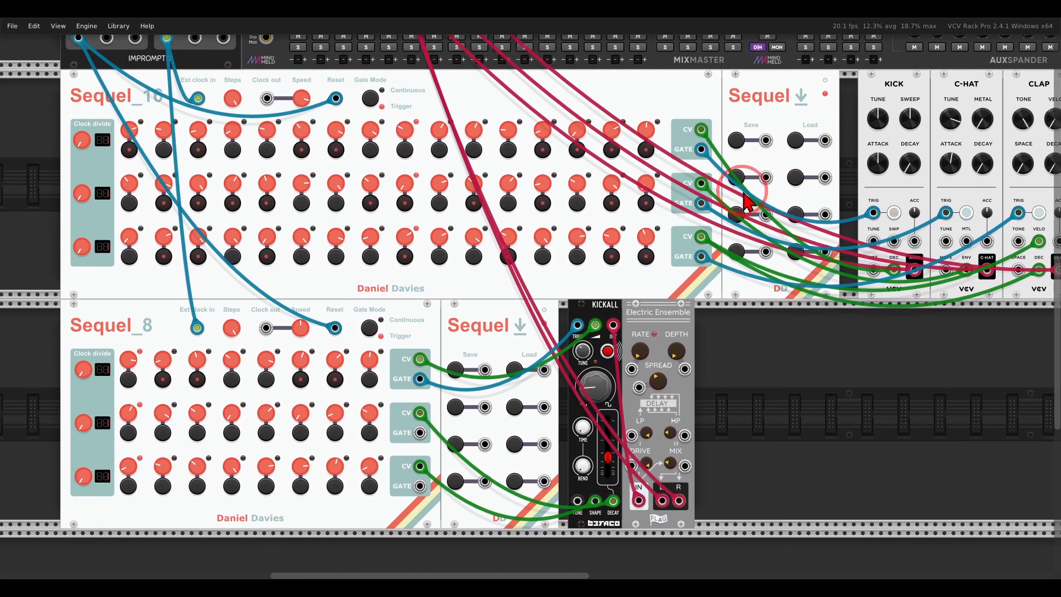
{"action": "left_click", "coordinate": [736, 142]}
{"action": "left_click", "coordinate": [456, 370]}
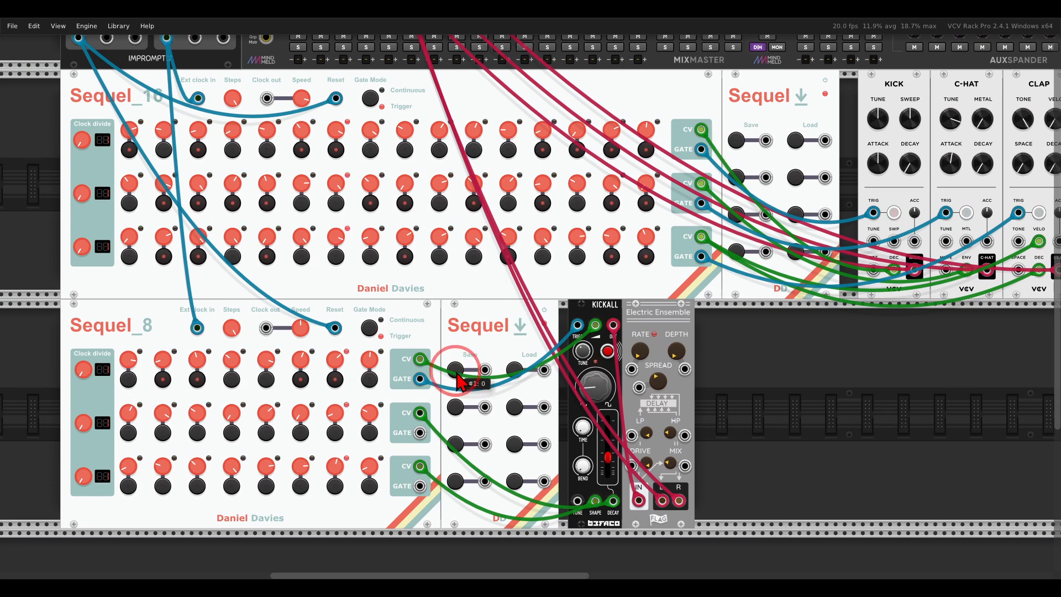
Randomize all CV knobs and gates on Sequel_16 and Sequel_8, and save the new patterns to the second slot.
{"action": "right_click", "coordinate": [449, 91]}
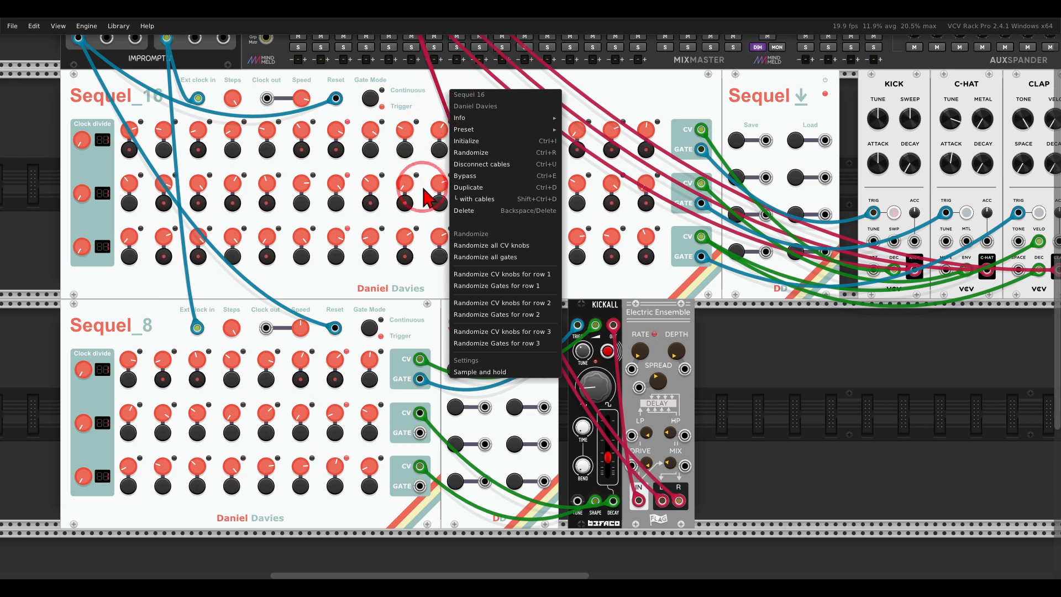
{"action": "left_click", "coordinate": [467, 250], "text": "ctrl"}
{"action": "left_click", "coordinate": [466, 258], "text": "ctrl"}
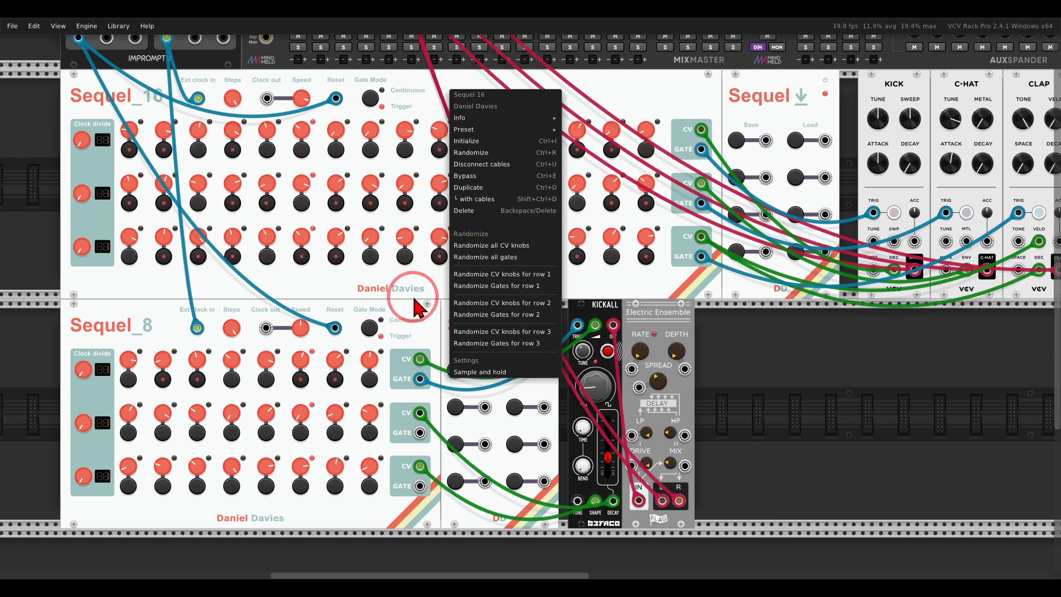
{"action": "left_click", "coordinate": [390, 305]}
{"action": "right_click", "coordinate": [389, 304]}
{"action": "left_click", "coordinate": [406, 447], "text": "ctrl"}
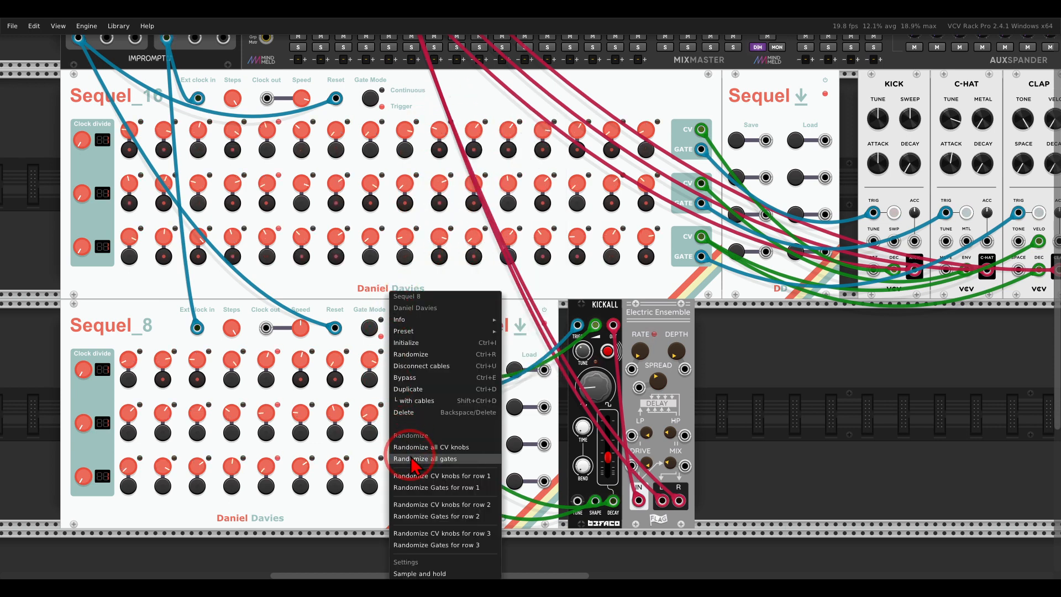
{"action": "left_click", "coordinate": [406, 458], "text": "ctrl"}
{"action": "left_click", "coordinate": [759, 367]}
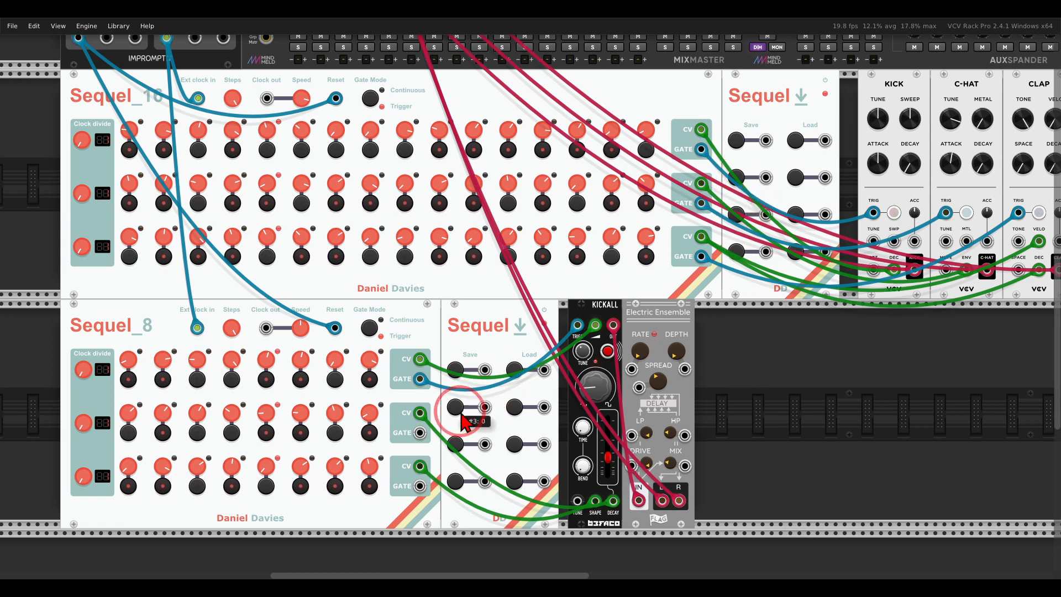
{"action": "left_click", "coordinate": [458, 370]}
Randomize all CV knobs and gates on both sequencers again and save the patterns to the third slot.
{"action": "right_click", "coordinate": [500, 95]}
{"action": "left_click", "coordinate": [509, 246], "text": "ctrl"}
{"action": "left_click", "coordinate": [520, 257], "text": "ctrl"}
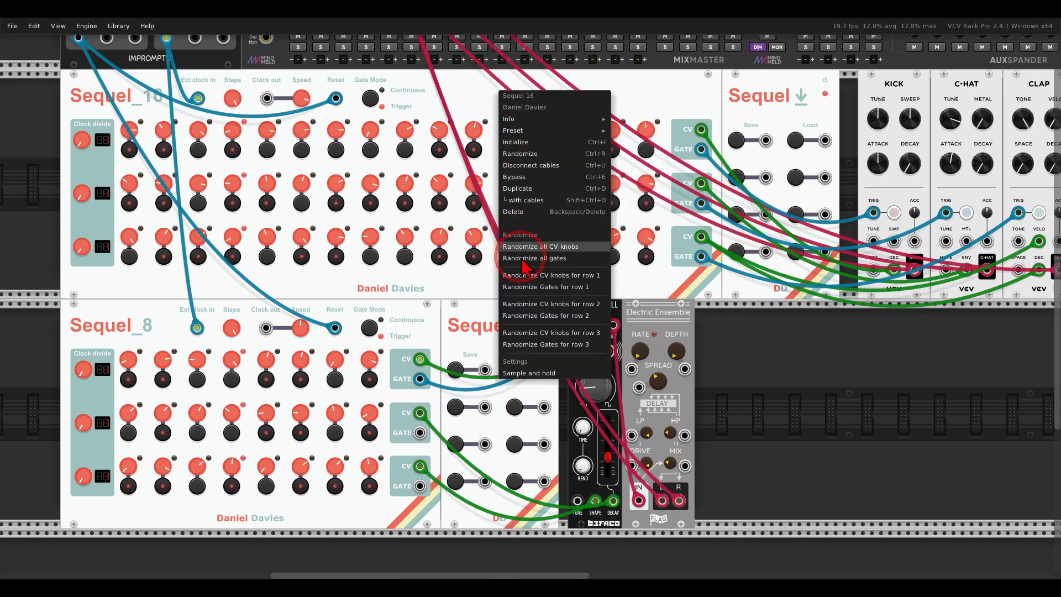
{"action": "left_click", "coordinate": [492, 279]}
{"action": "right_click", "coordinate": [409, 313]}
{"action": "left_click", "coordinate": [436, 447], "text": "ctrl"}
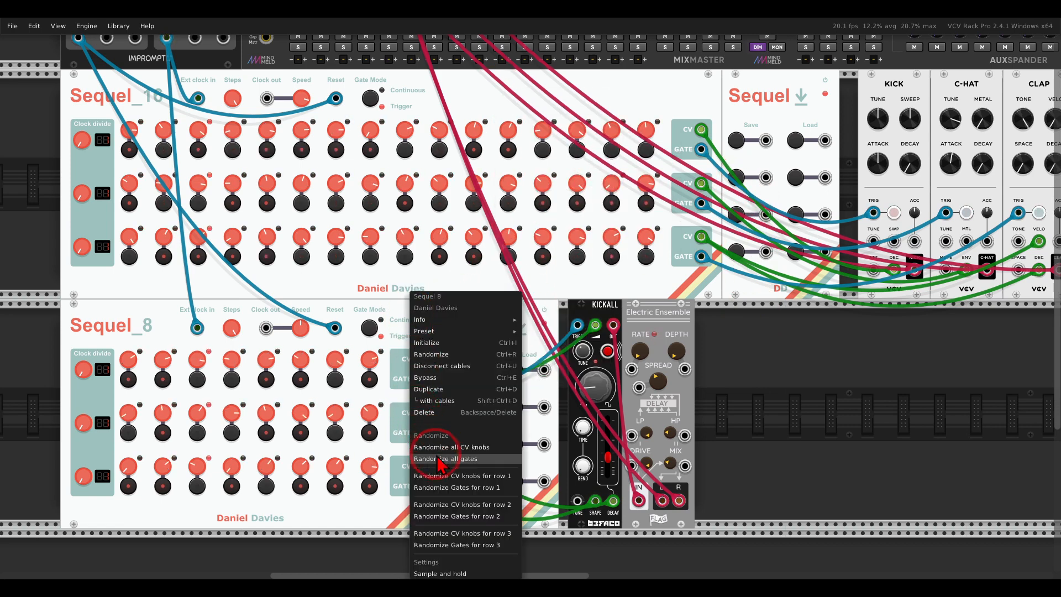
{"action": "left_click", "coordinate": [439, 458], "text": "ctrl"}
{"action": "left_click", "coordinate": [717, 405]}
{"action": "left_click", "coordinate": [457, 443]}
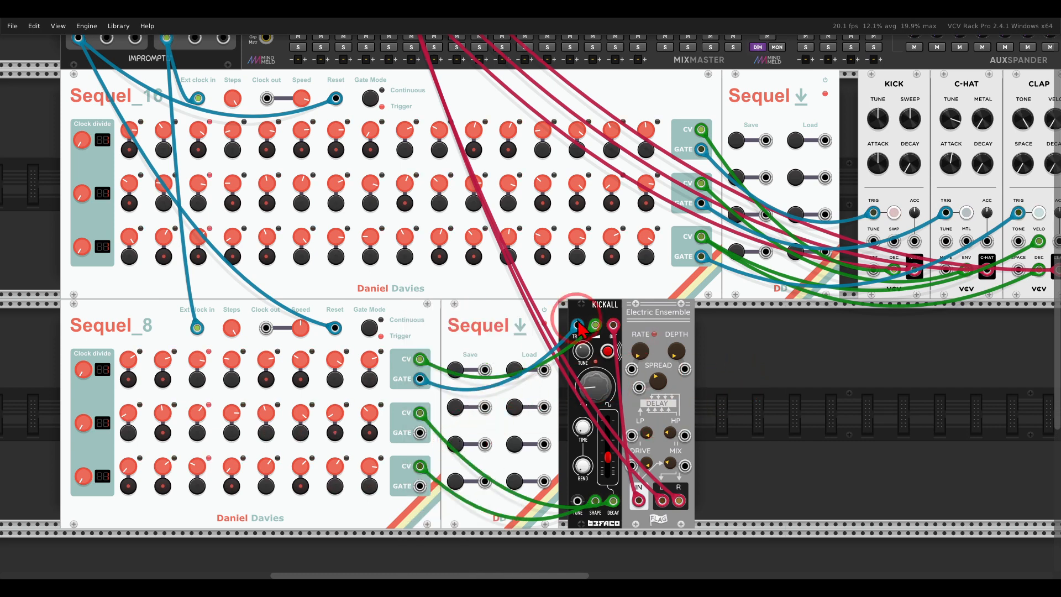
{"action": "left_click", "coordinate": [736, 215]}
Randomize the CV knobs and gates of Sequel_16 and the gates of Sequel_8, and overwrite the third slot on both save/load modules.
{"action": "right_click", "coordinate": [509, 108]}
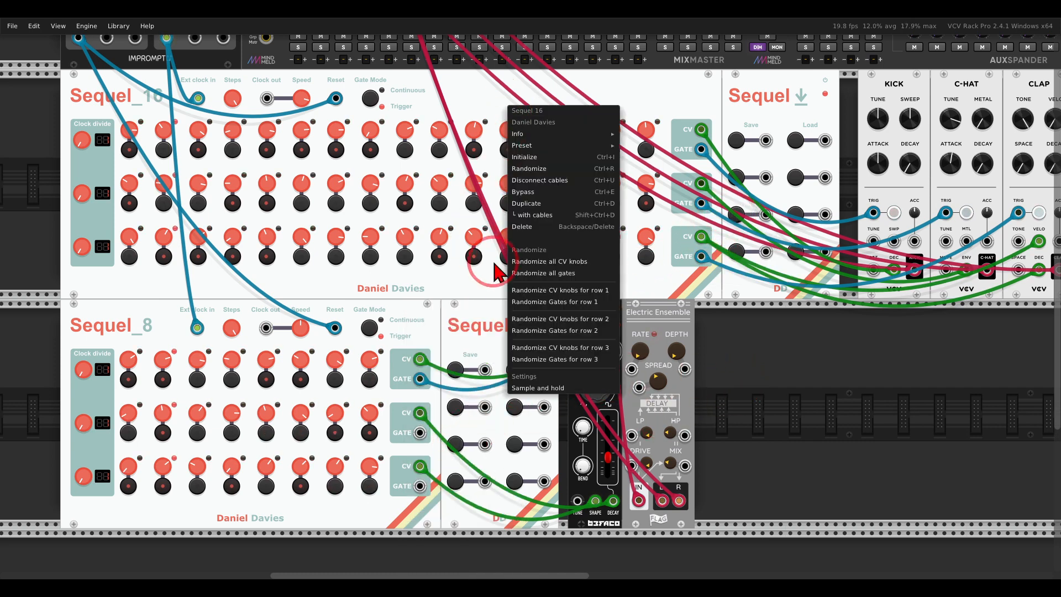
{"action": "left_click", "coordinate": [563, 262]}
{"action": "left_click", "coordinate": [539, 273], "text": "ctrl"}
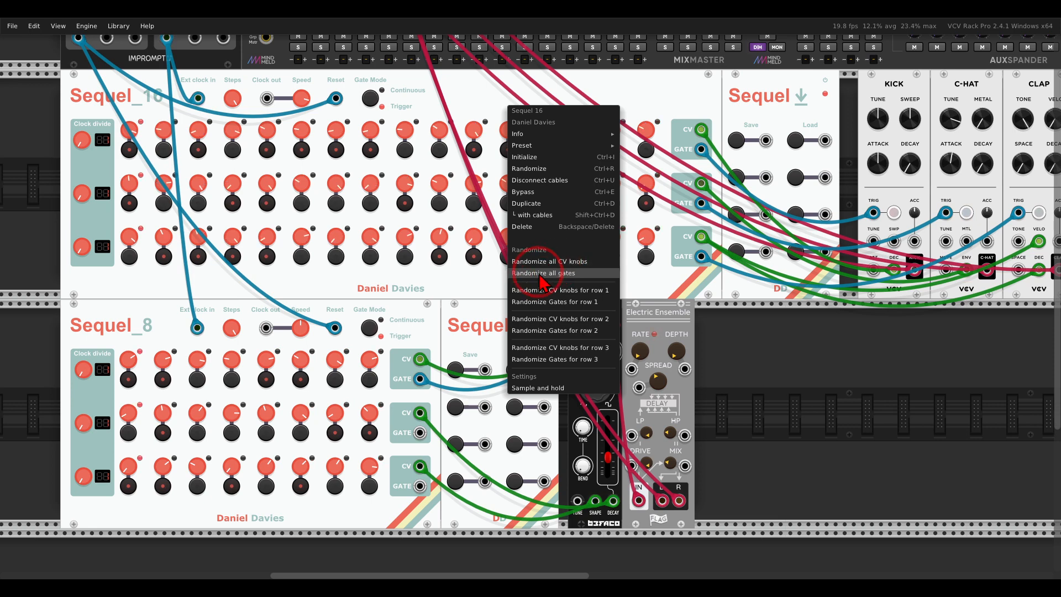
{"action": "left_click", "coordinate": [546, 274], "text": "ctrl"}
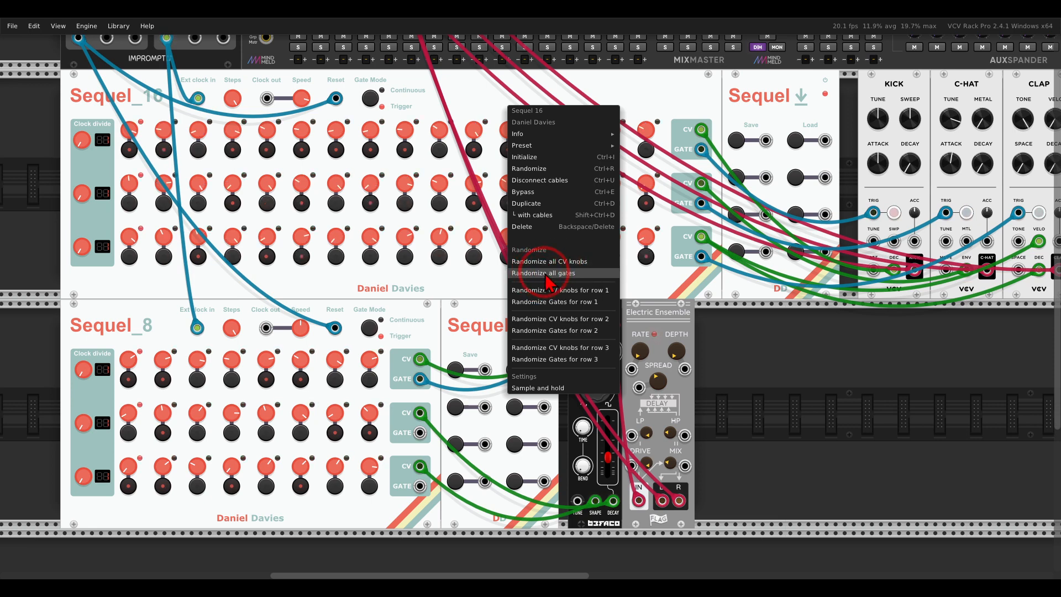
{"action": "left_click", "coordinate": [479, 103]}
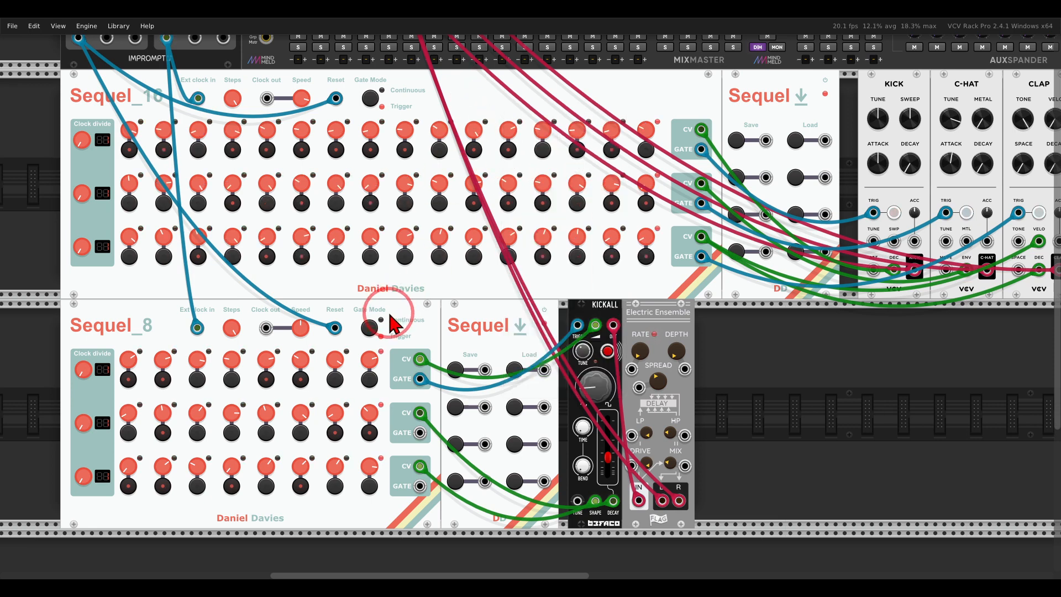
{"action": "right_click", "coordinate": [394, 387]}
{"action": "left_click", "coordinate": [413, 459], "text": "ctrl"}
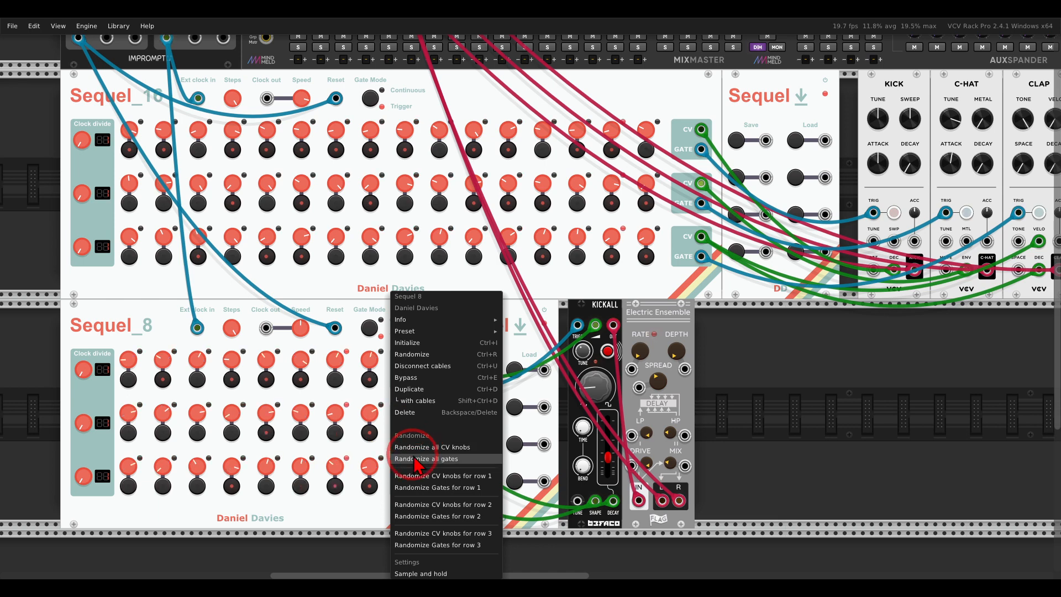
{"action": "left_click", "coordinate": [734, 355]}
{"action": "left_click", "coordinate": [744, 216]}
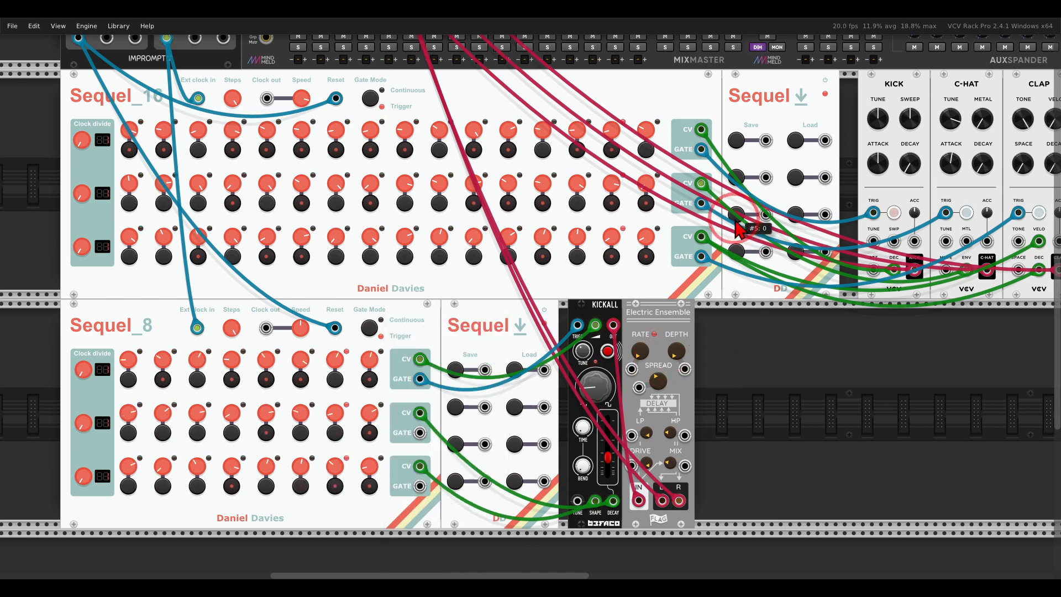
{"action": "left_click", "coordinate": [459, 445]}
Randomize all CV knobs and gates on both sequencers once more and save the patterns to the fourth slot.
{"action": "right_click", "coordinate": [560, 100]}
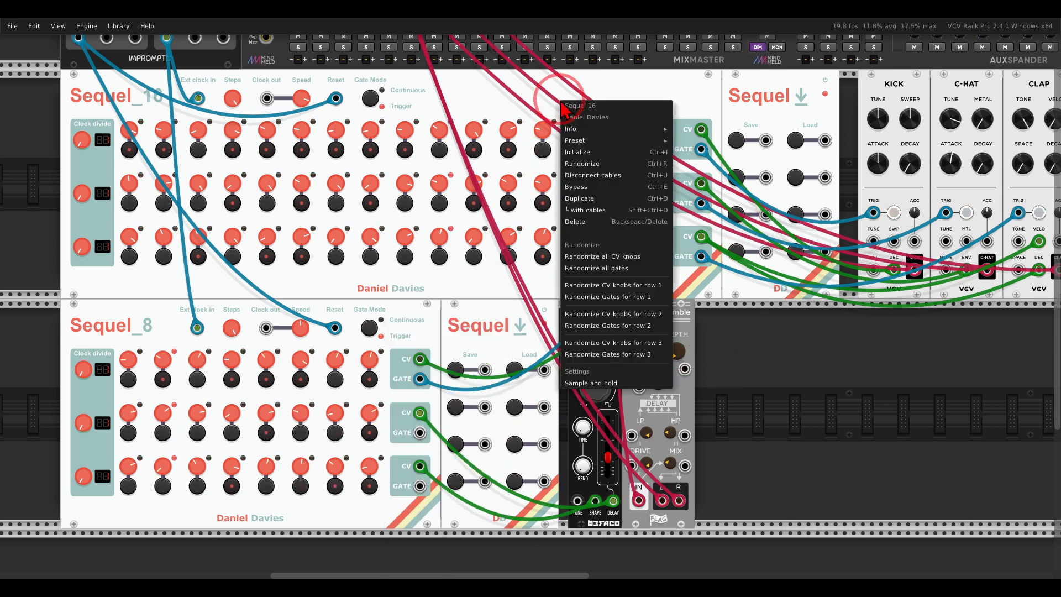
{"action": "left_click", "coordinate": [585, 256], "text": "ctrl"}
{"action": "left_click", "coordinate": [585, 271], "text": "ctrl"}
{"action": "left_click", "coordinate": [482, 301]}
{"action": "right_click", "coordinate": [422, 342]}
{"action": "left_click", "coordinate": [440, 446], "text": "ctrl"}
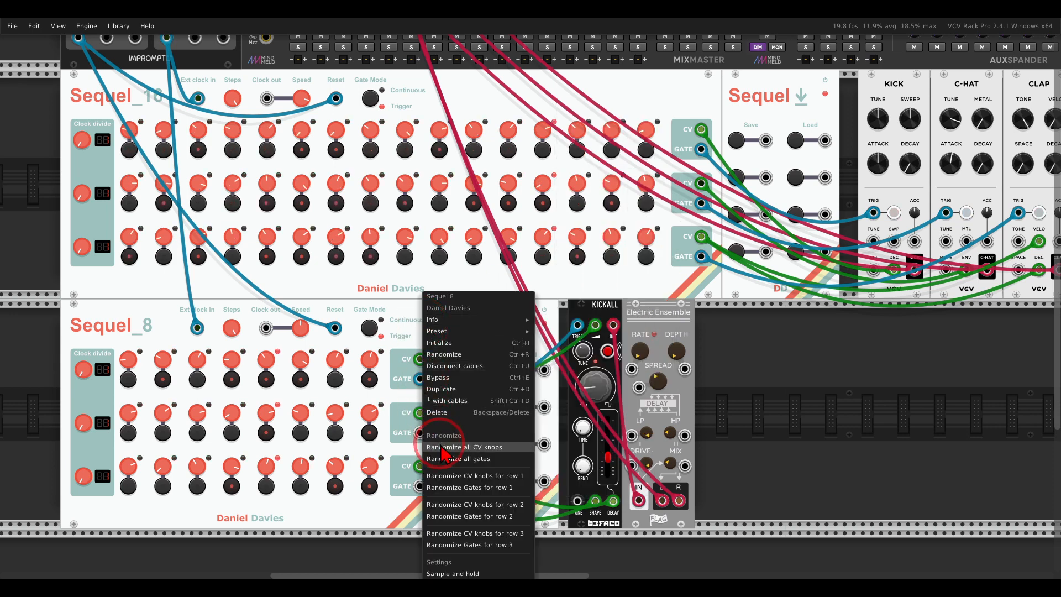
{"action": "left_click", "coordinate": [445, 458], "text": "ctrl"}
{"action": "left_click", "coordinate": [774, 377]}
{"action": "left_click", "coordinate": [735, 252]}
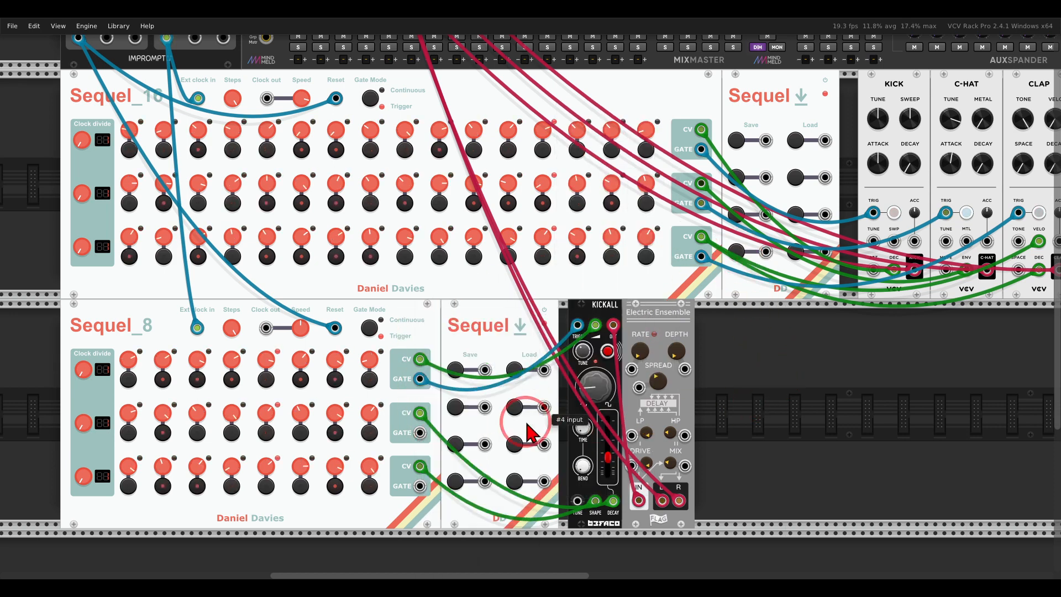
{"action": "left_click", "coordinate": [458, 483]}
{"action": "left_click", "coordinate": [711, 397]}
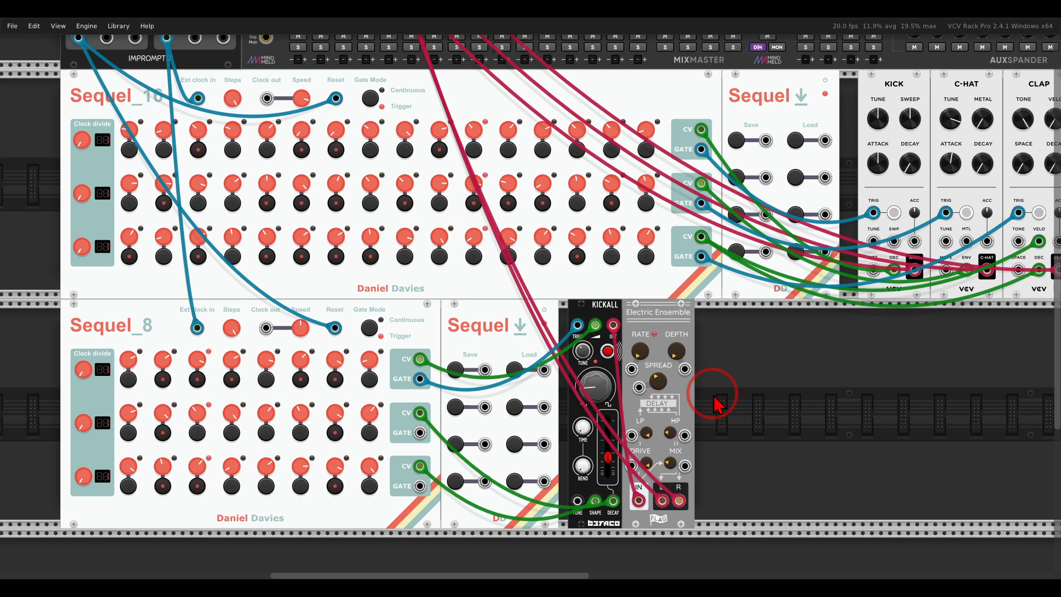
Audition the saved patterns by loading slots 1, 2 and 3 across the two save/load modules, ending with slot 1 on both.
{"action": "left_click", "coordinate": [796, 143]}
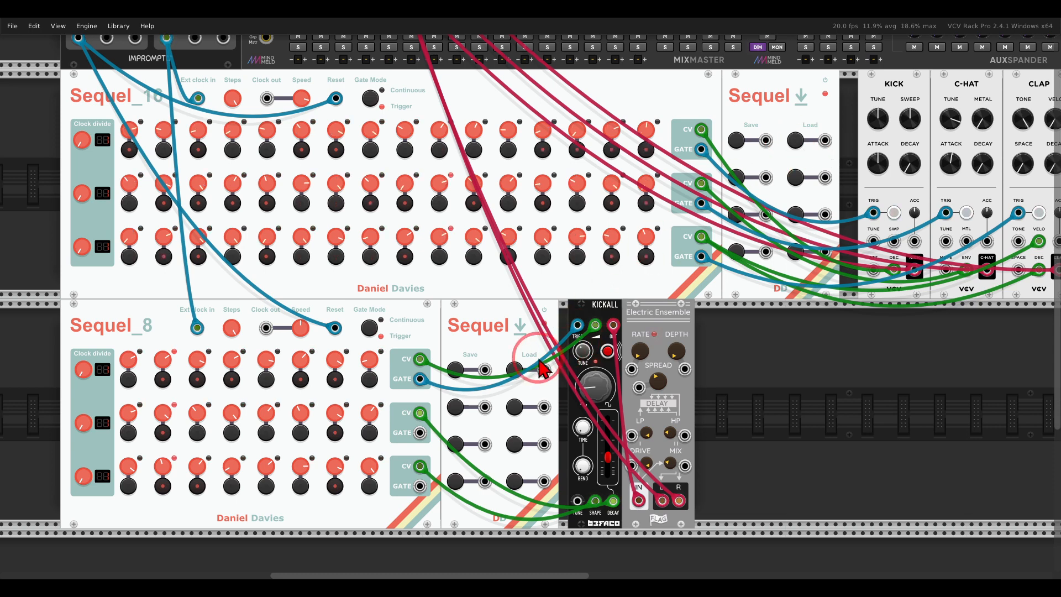
{"action": "left_click", "coordinate": [517, 371]}
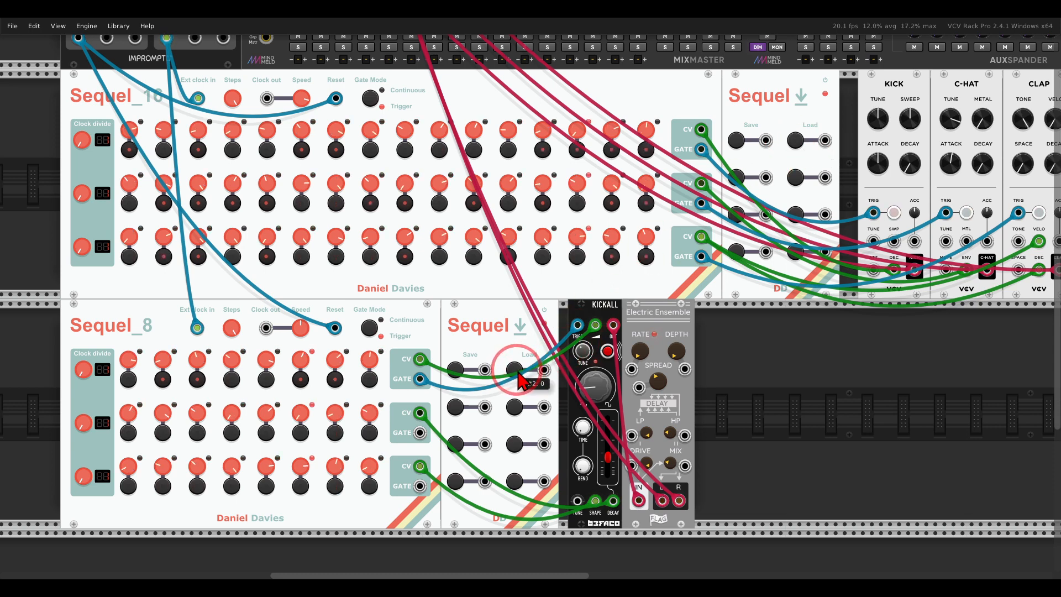
{"action": "left_click", "coordinate": [514, 445]}
{"action": "left_click", "coordinate": [796, 178]}
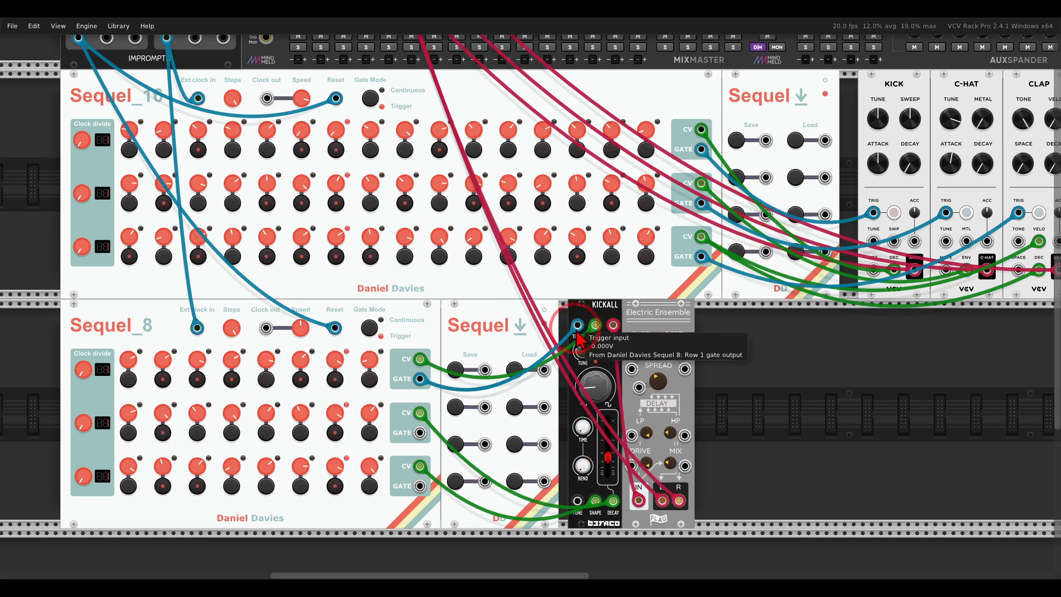
{"action": "left_click", "coordinate": [515, 370]}
{"action": "left_click", "coordinate": [796, 141]}
{"action": "left_click", "coordinate": [780, 369]}
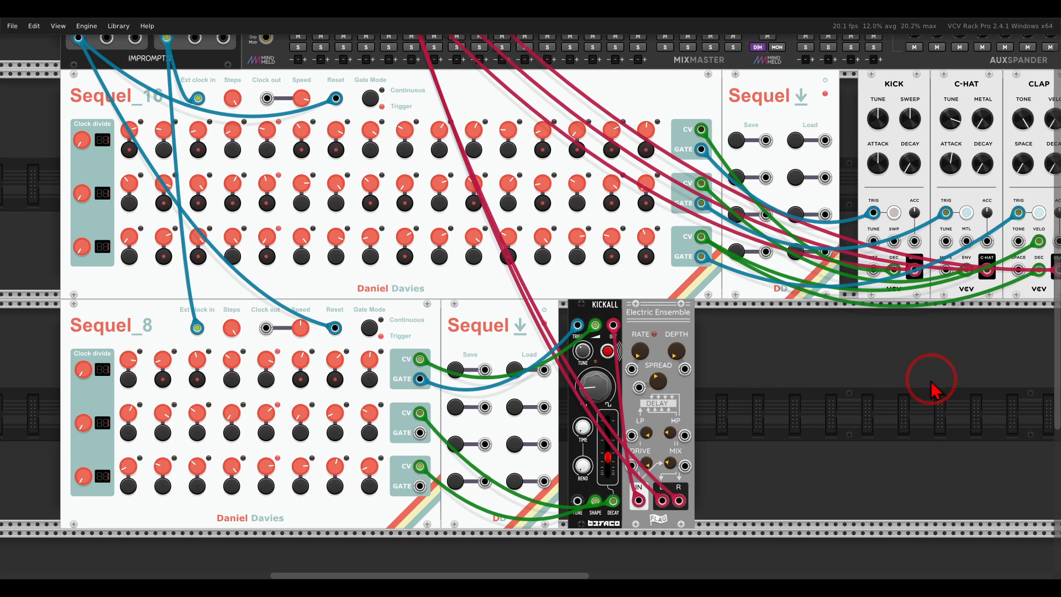
Move the GATE-SEQ-64 module closer to Electric Ensemble in the lower rack row.
{"action": "left_click_drag", "start_coordinate": [931, 381], "coordinate": [417, 357]}
{"action": "left_click_drag", "start_coordinate": [971, 286], "coordinate": [688, 309]}
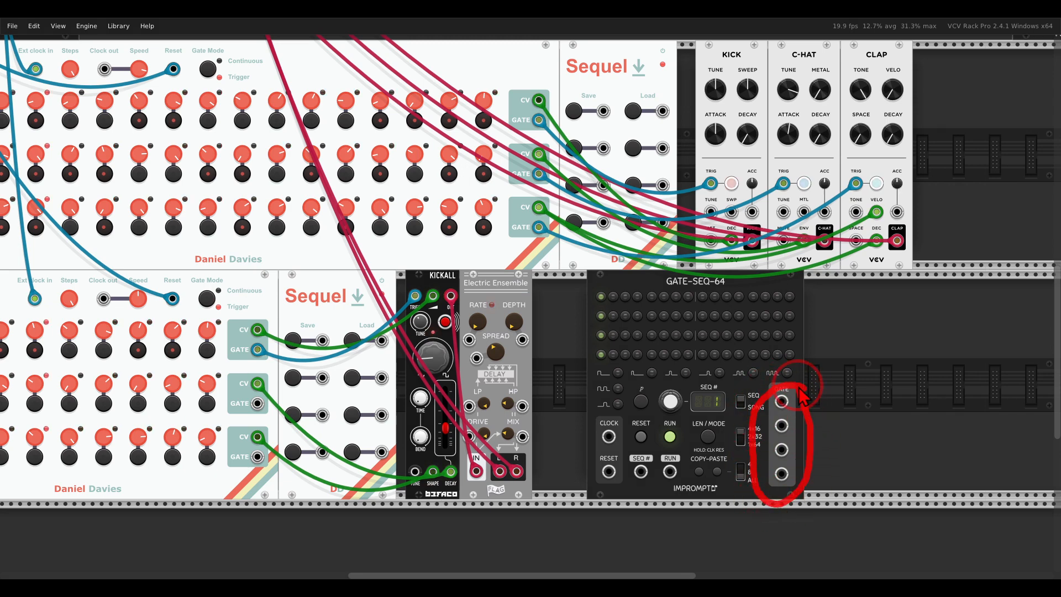
Patch the clock module's CLK 2 output to the CLOCK input of GATE-SEQ-64.
{"action": "left_click_drag", "start_coordinate": [685, 297], "coordinate": [750, 309]}
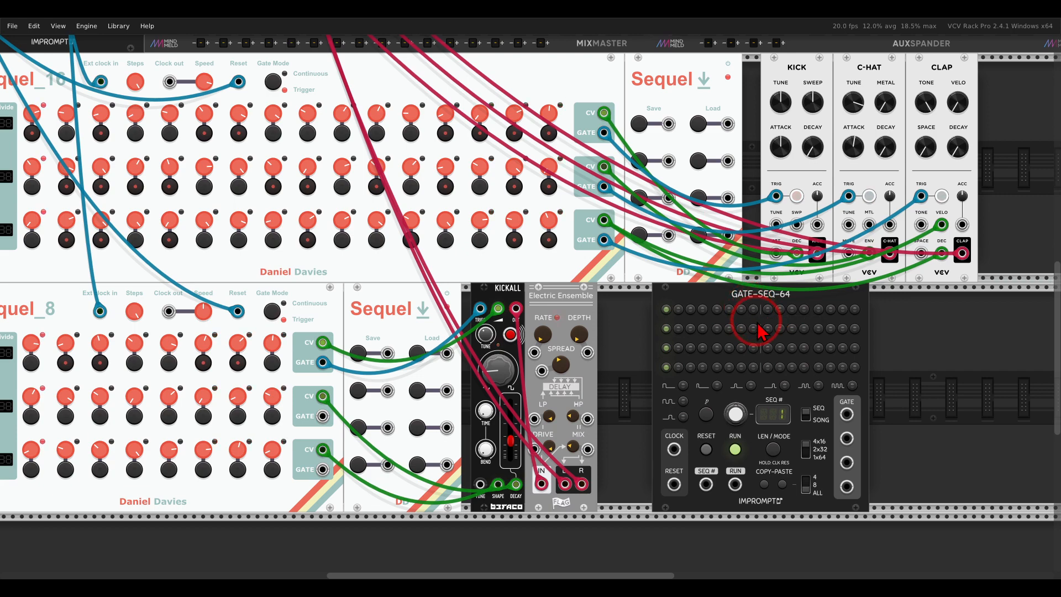
{"action": "scroll", "coordinate": [653, 337], "scroll_direction": "down", "scroll_amount": 1}
{"action": "left_click_drag", "start_coordinate": [660, 339], "coordinate": [731, 406]}
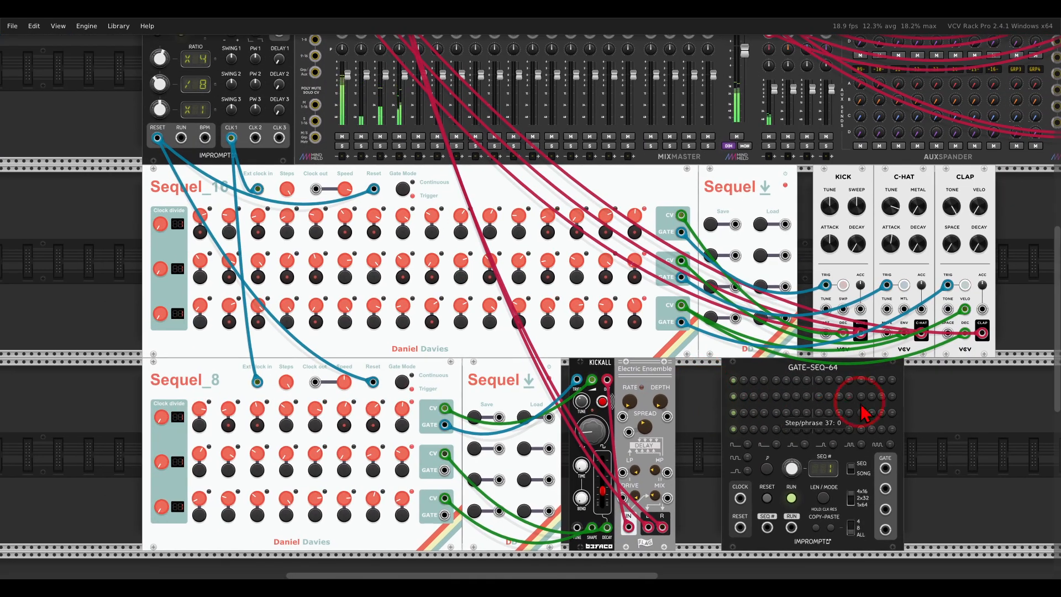
{"action": "left_click_drag", "start_coordinate": [256, 138], "coordinate": [739, 498]}
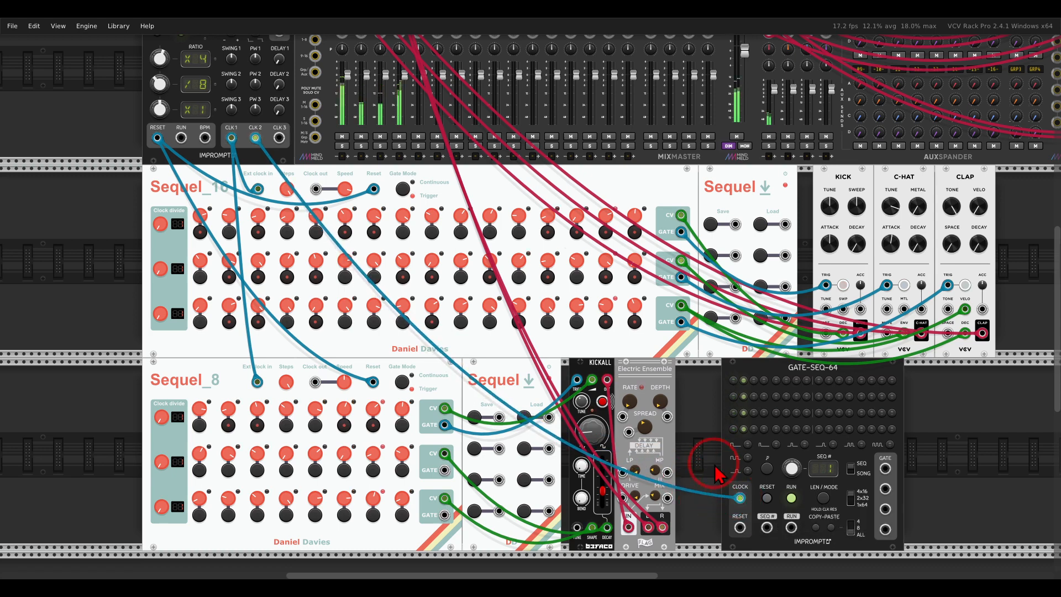
Set the GATE-SEQ-64 sequence length to 8 steps.
{"action": "scroll", "coordinate": [739, 500], "scroll_direction": "up", "scroll_amount": 3}
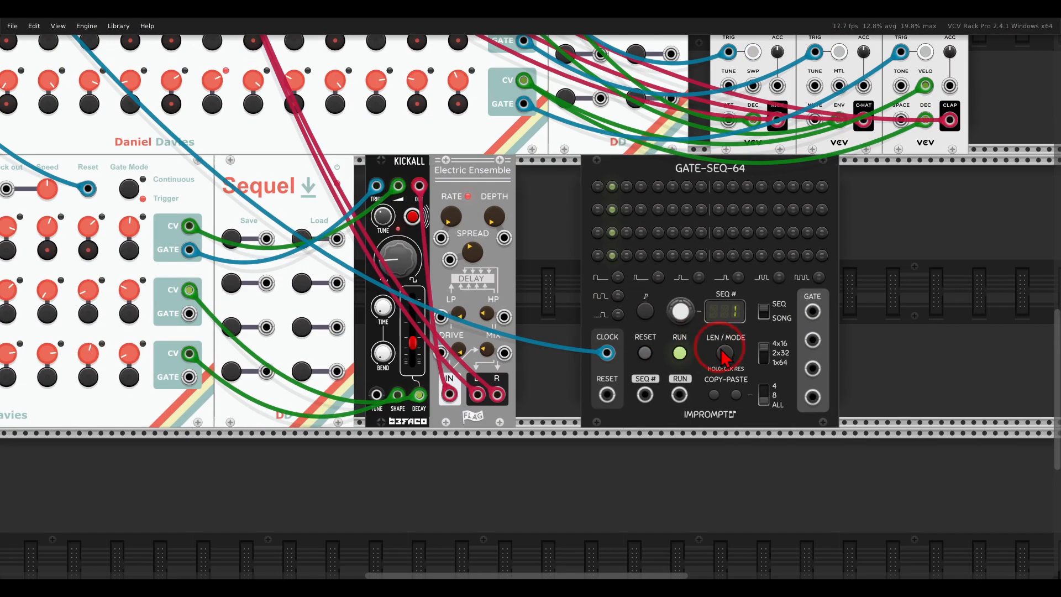
{"action": "left_click", "coordinate": [724, 354]}
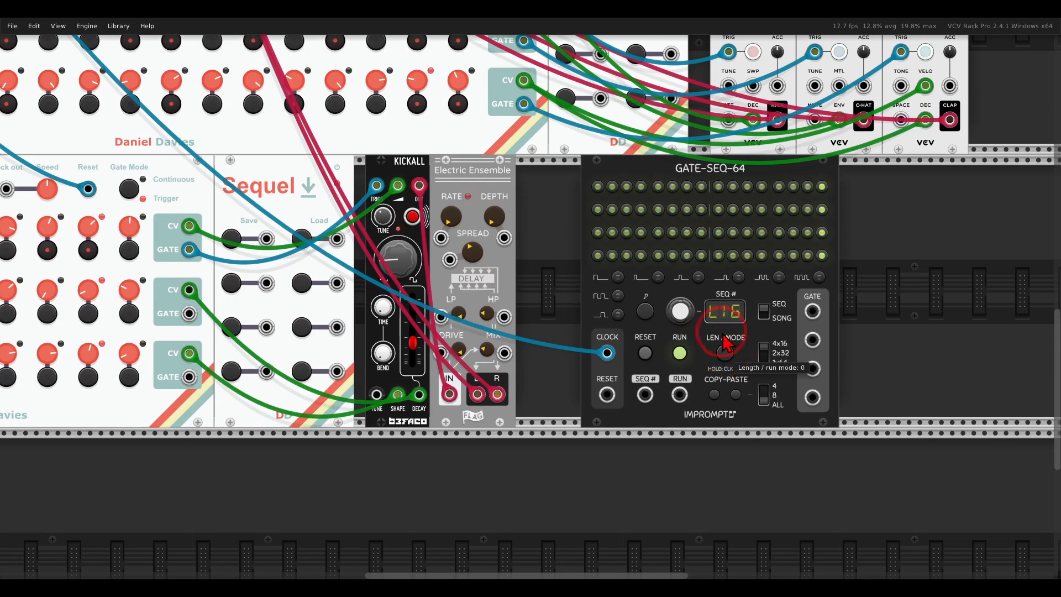
{"action": "left_click", "coordinate": [702, 188]}
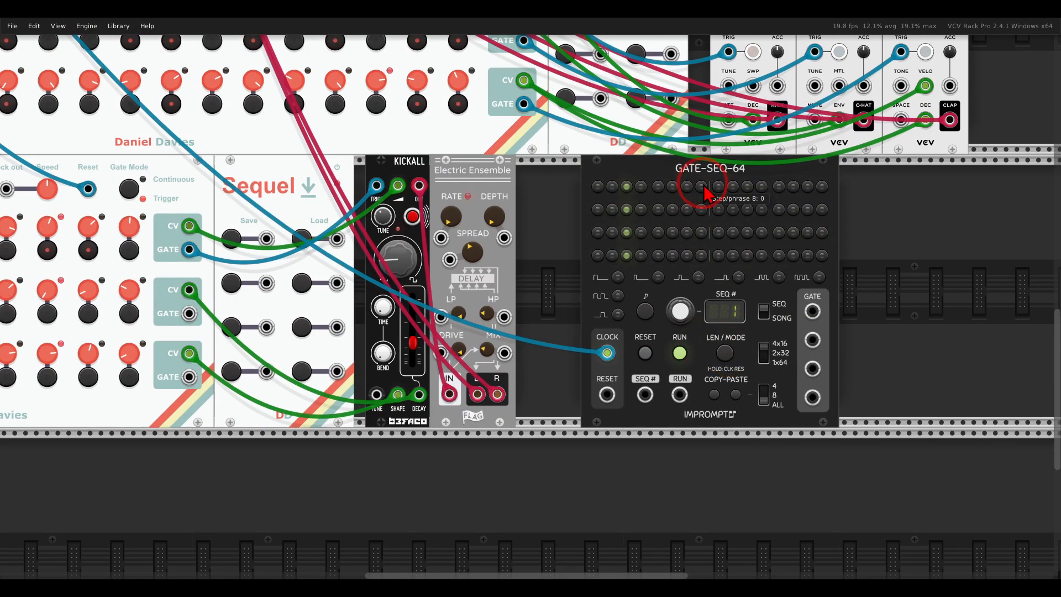
Patch the four GATE-SEQ-64 gate outputs to the four Load inputs on each of the two Sequel save/load modules.
{"action": "scroll", "coordinate": [770, 268], "scroll_direction": "down", "scroll_amount": 2}
{"action": "scroll", "coordinate": [744, 207], "scroll_direction": "up", "scroll_amount": 4}
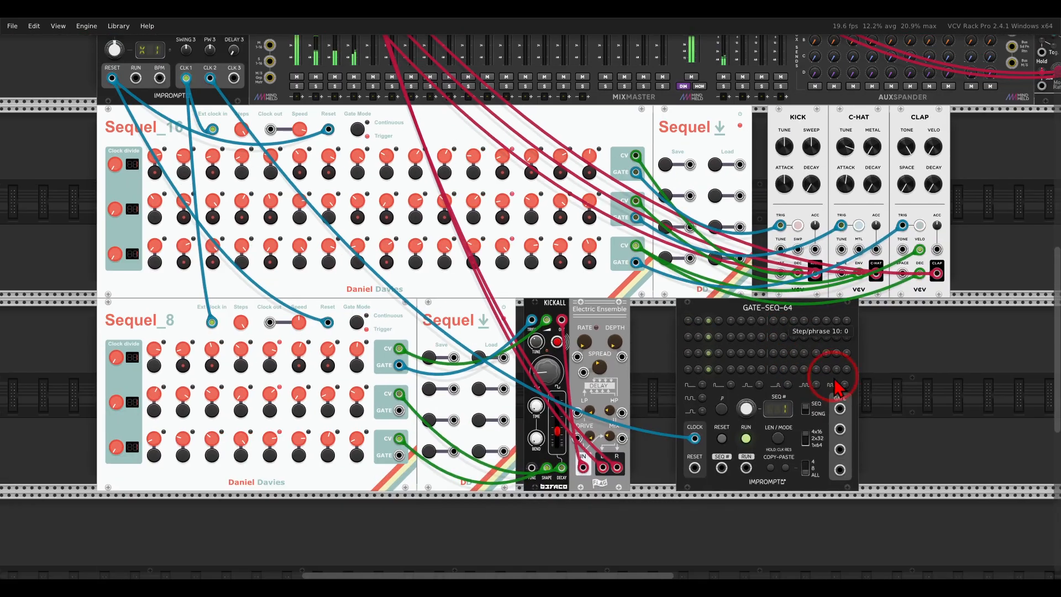
{"action": "left_click_drag", "start_coordinate": [839, 409], "coordinate": [840, 470]}
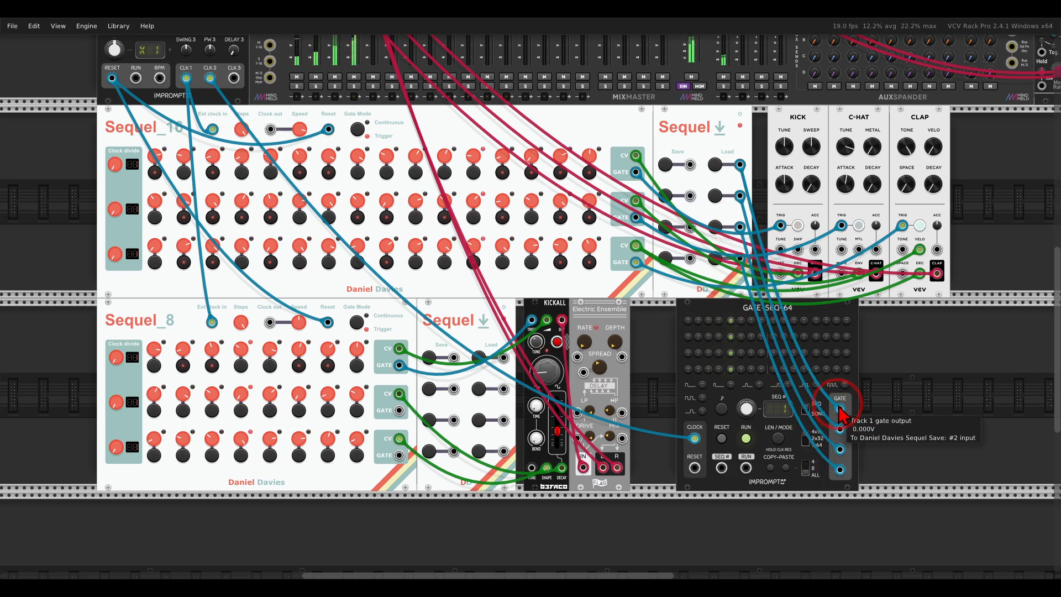
{"action": "left_click_drag", "start_coordinate": [840, 409], "coordinate": [840, 469]}
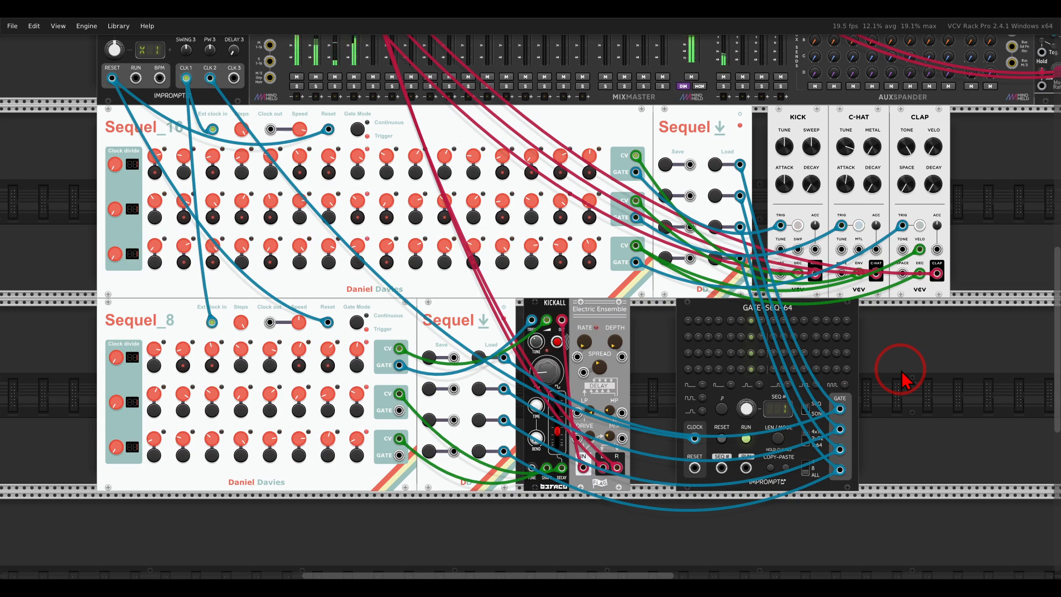
Activate one gate per GATE-SEQ-64 track in a diagonal: track 1 step 1, track 2 step 2, track 3 step 3, track 4 step 4.
{"action": "scroll", "coordinate": [907, 372], "scroll_direction": "up", "scroll_amount": 5}
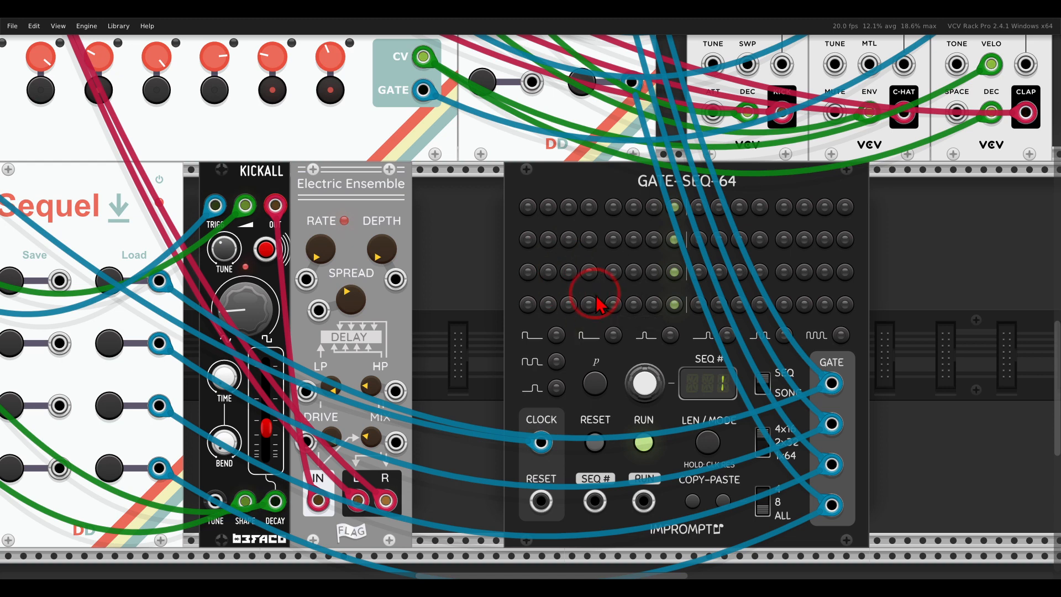
{"action": "left_click", "coordinate": [530, 207]}
{"action": "left_click", "coordinate": [548, 239]}
{"action": "left_click", "coordinate": [569, 271]}
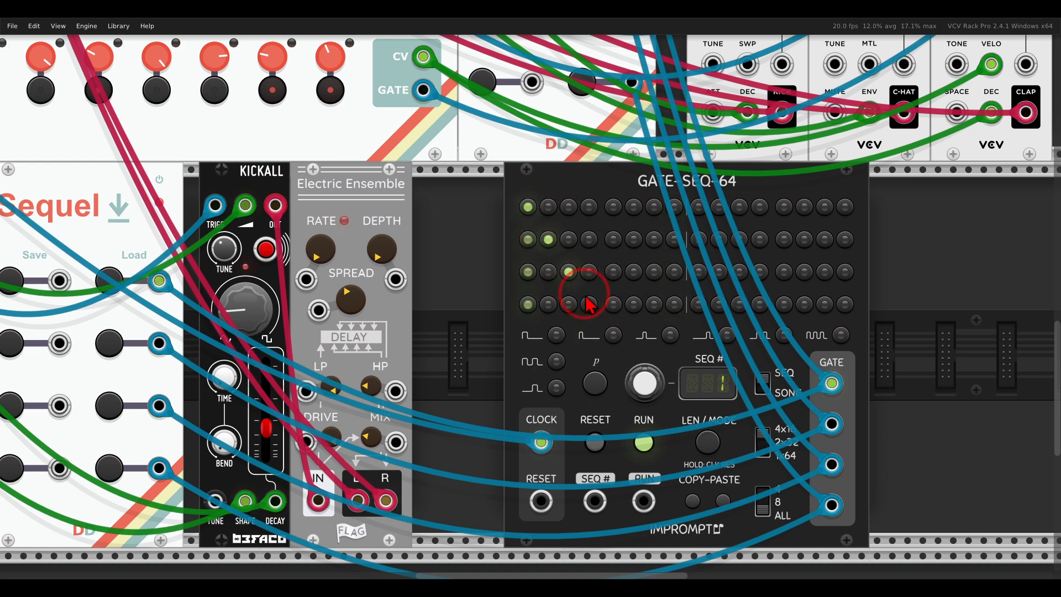
{"action": "left_click", "coordinate": [589, 305]}
Fill GATE-SEQ-64 steps 5 to 8 with gates on track 2 step 5, track 3 step 6, track 1 step 7 and track 4 step 8.
{"action": "left_click", "coordinate": [612, 242]}
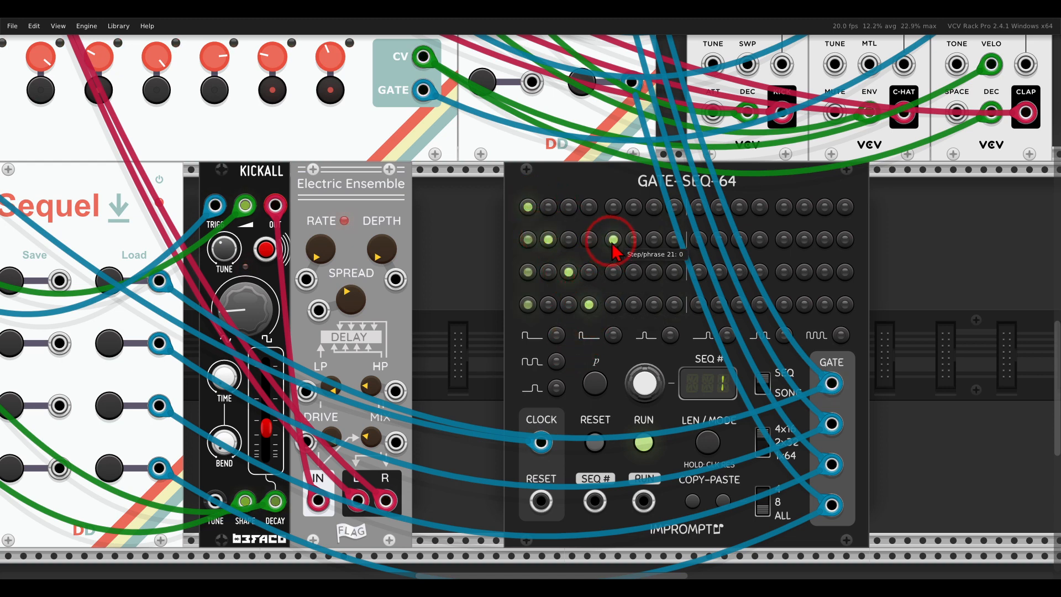
{"action": "left_click", "coordinate": [634, 271]}
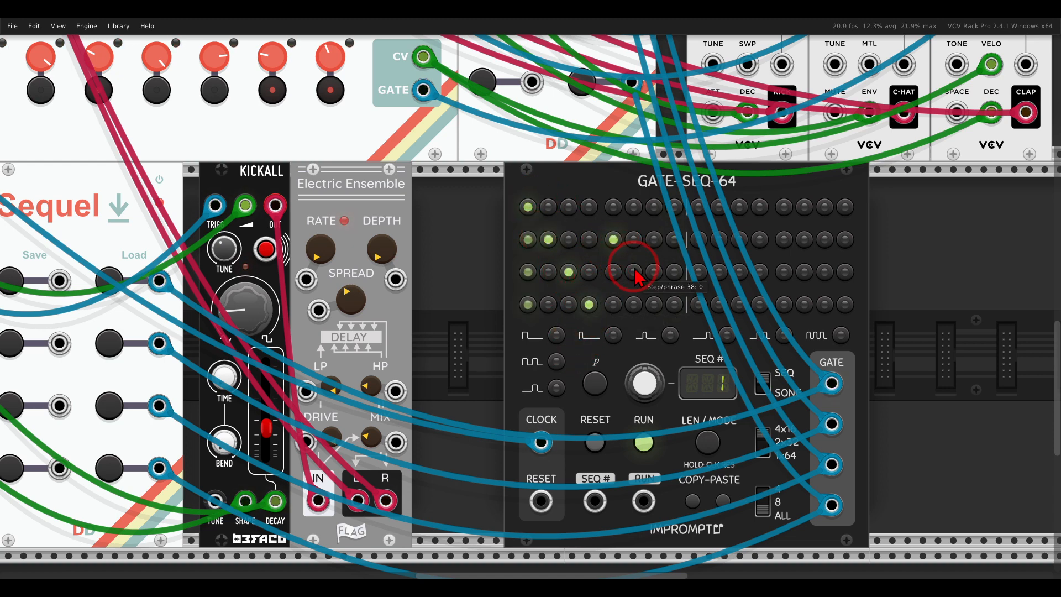
{"action": "left_click", "coordinate": [654, 305]}
{"action": "left_click", "coordinate": [653, 207]}
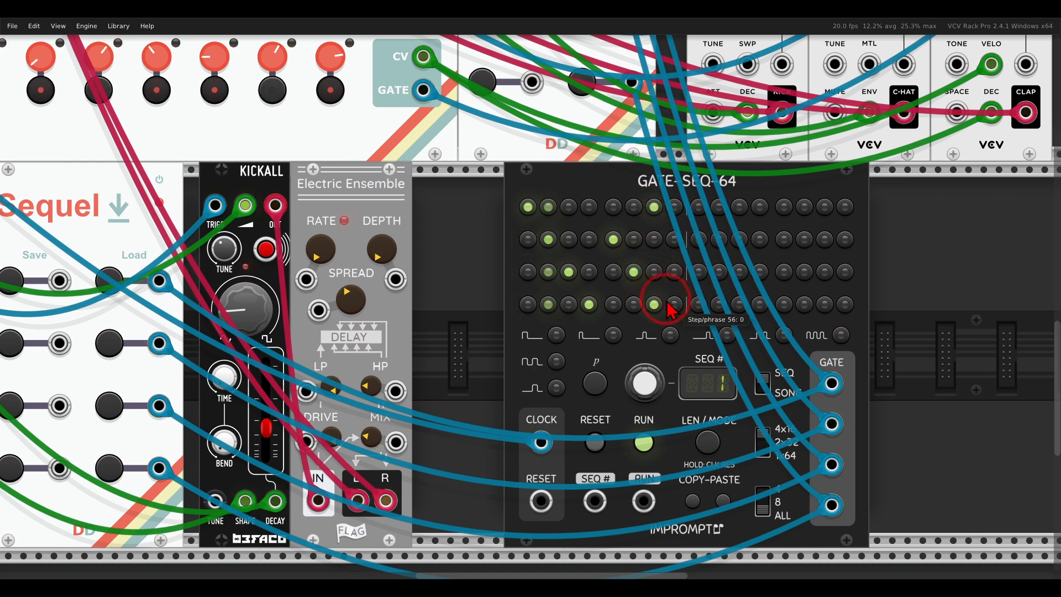
{"action": "left_click", "coordinate": [673, 306]}
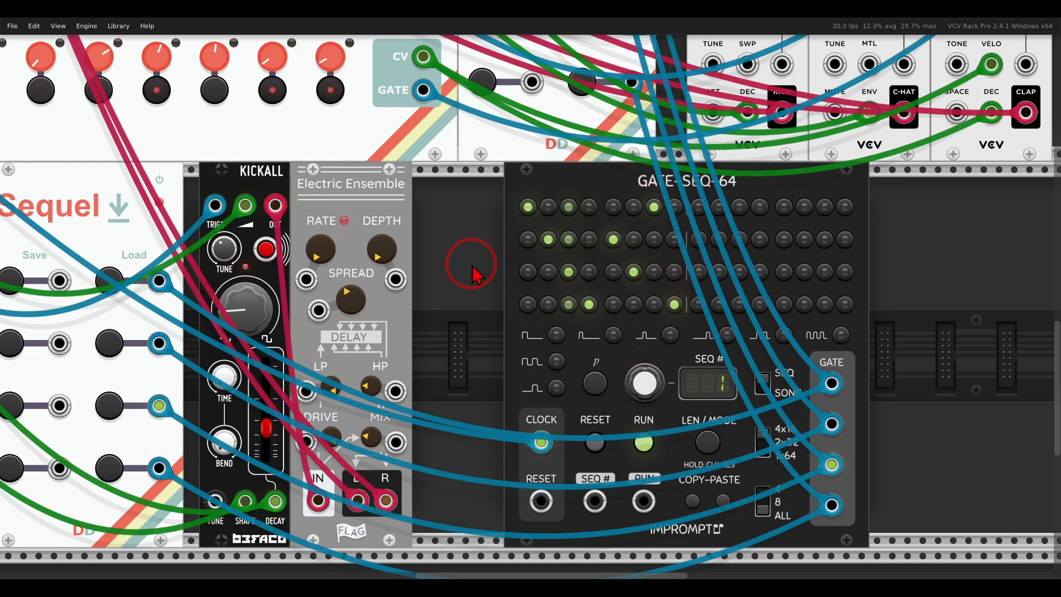
{"action": "left_click_drag", "start_coordinate": [473, 267], "coordinate": [626, 239]}
{"action": "scroll", "coordinate": [555, 252], "scroll_direction": "down", "scroll_amount": 2}
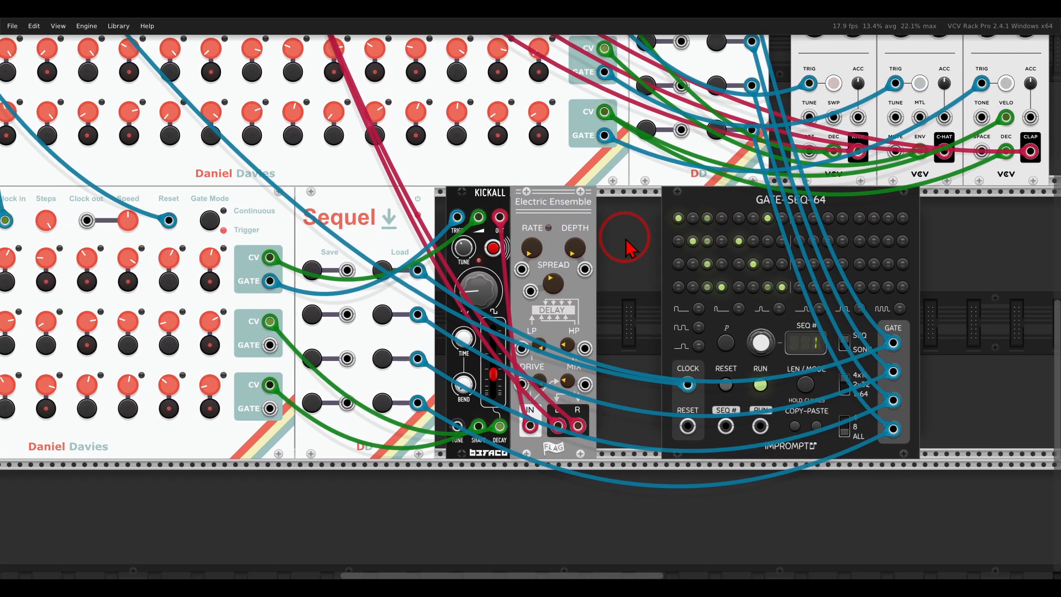
{"action": "scroll", "coordinate": [629, 249], "scroll_direction": "down", "scroll_amount": 2}
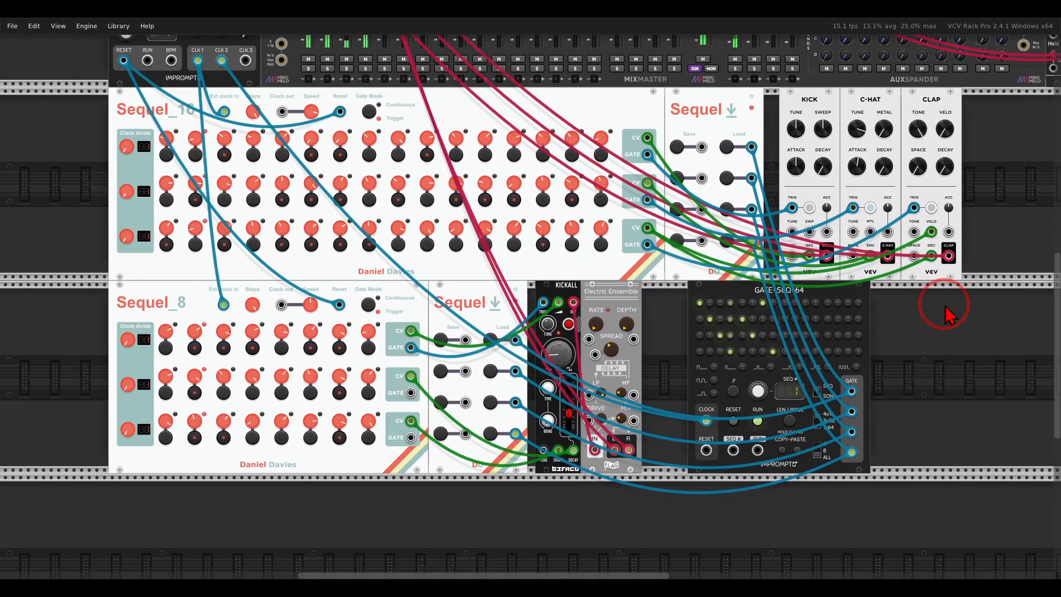